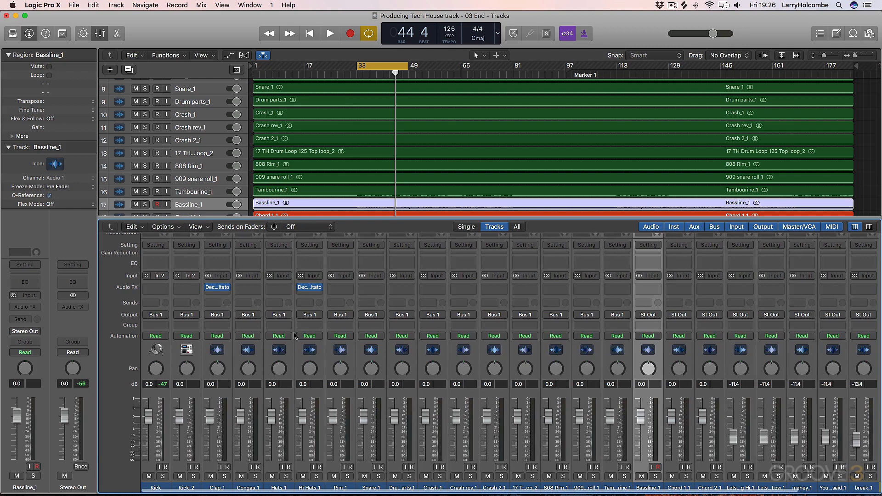
# - Add a send to Bus 2 on the Clap_1 channel
pyautogui.click(218, 303)
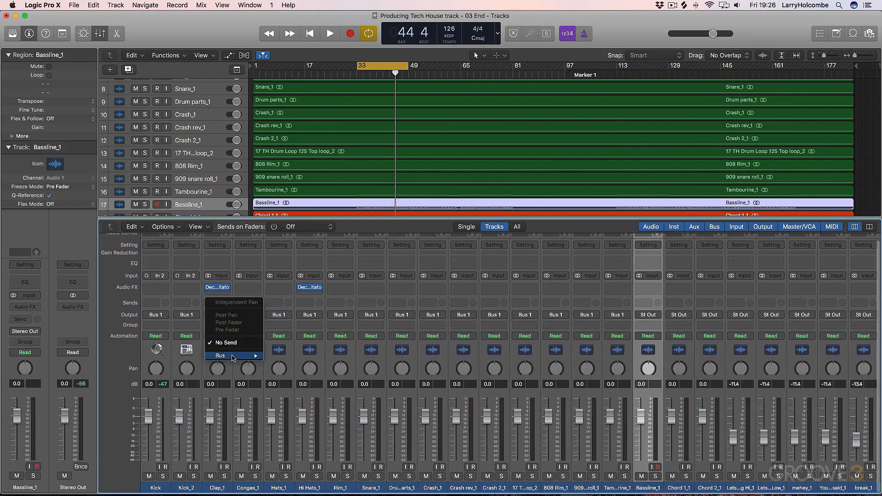
pyautogui.moveTo(232, 356)
pyautogui.click(307, 217)
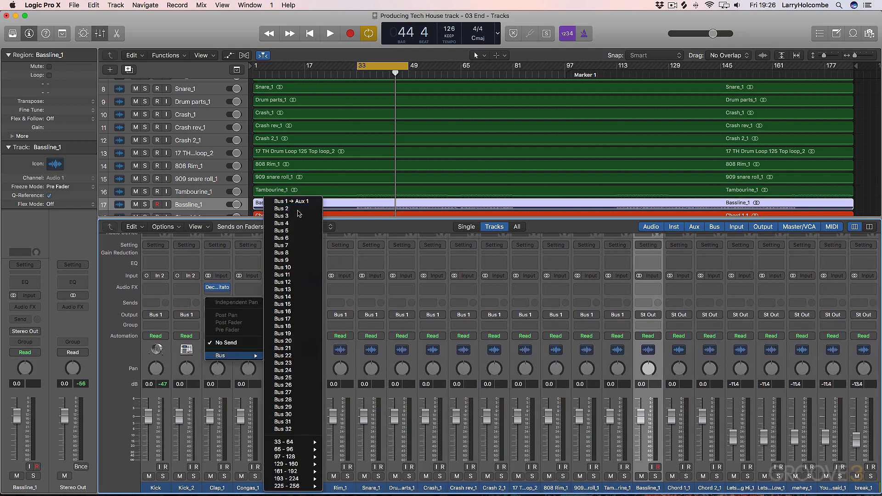
# - Insert a stereo Little Plate reverb on Aux 2, leaving the effect slot above it empty
pyautogui.hscroll(5, 366, 300)
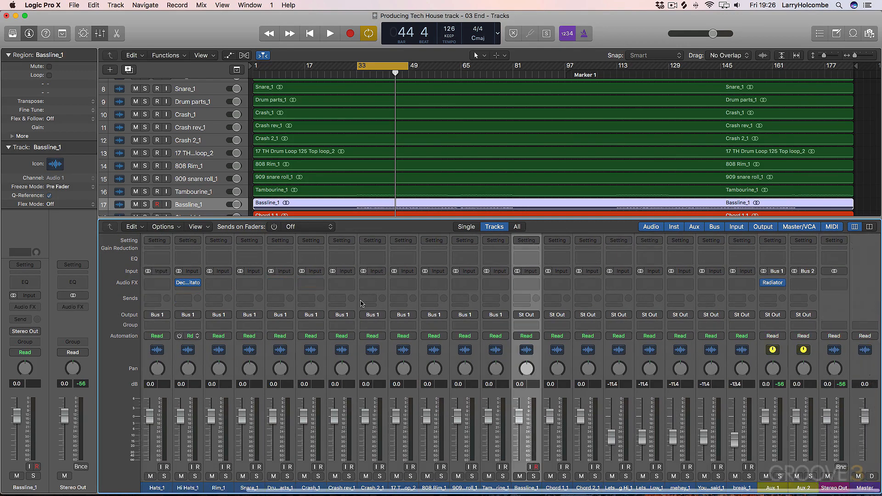
pyautogui.click(793, 285)
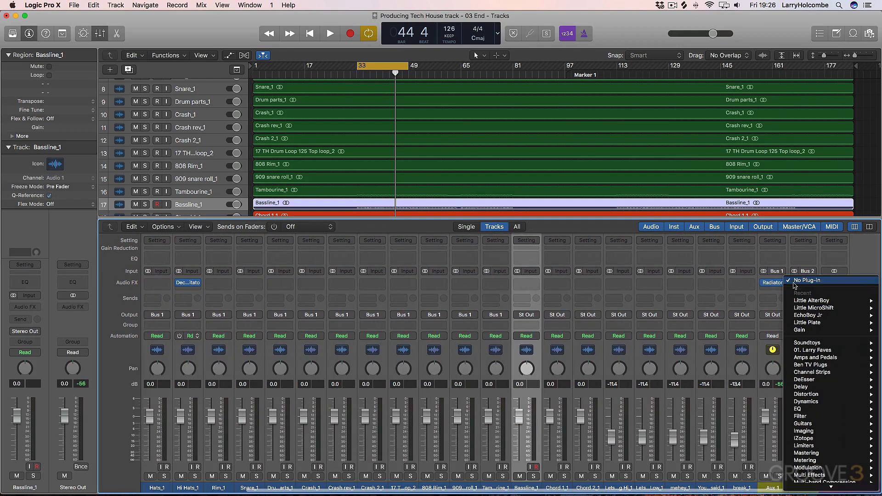
pyautogui.click(777, 264)
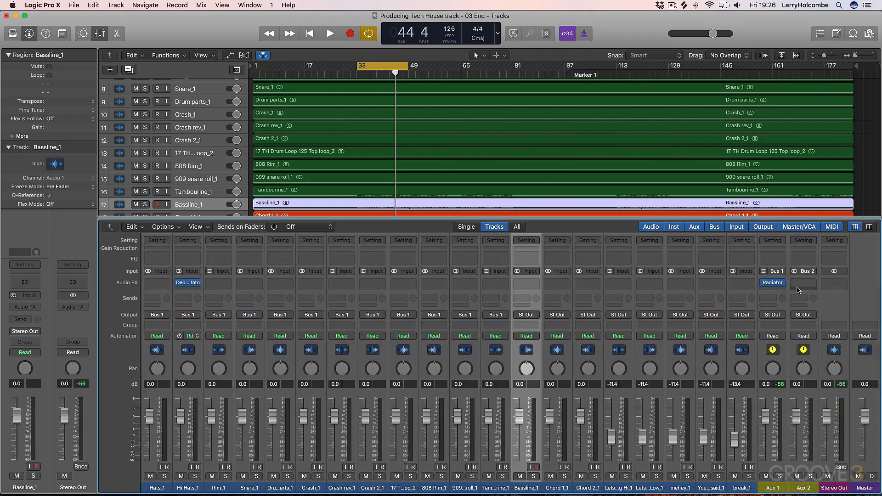
pyautogui.click(782, 283)
pyautogui.moveTo(806, 332)
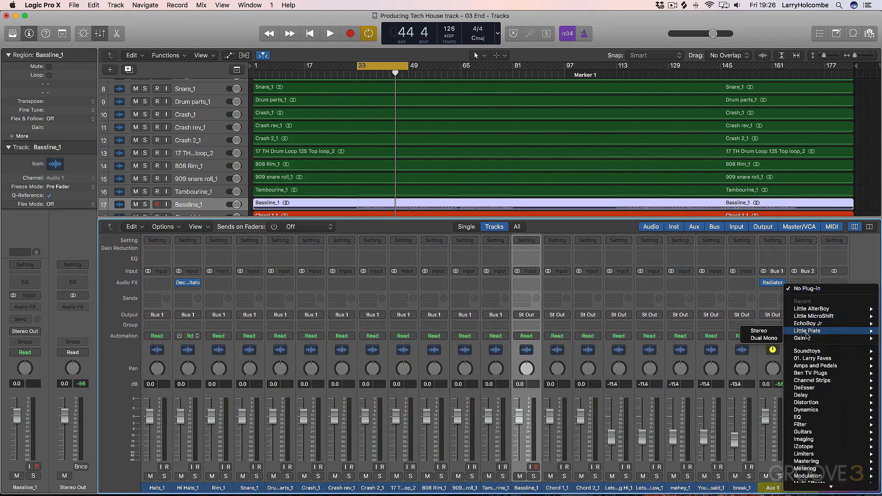
pyautogui.click(769, 331)
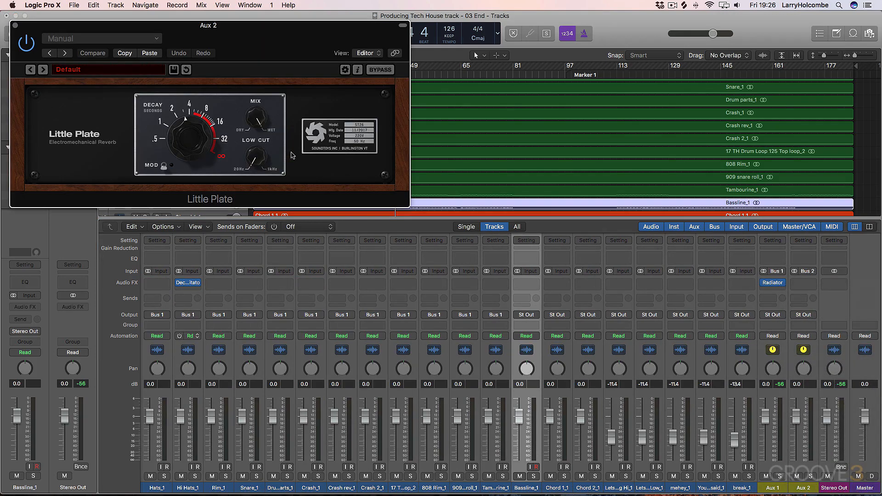
# - Move the Little Plate window clear, shorten the reverb decay to about 0.5 seconds and adjust its low cut
pyautogui.moveTo(141, 31); pyautogui.dragTo(466, 51)
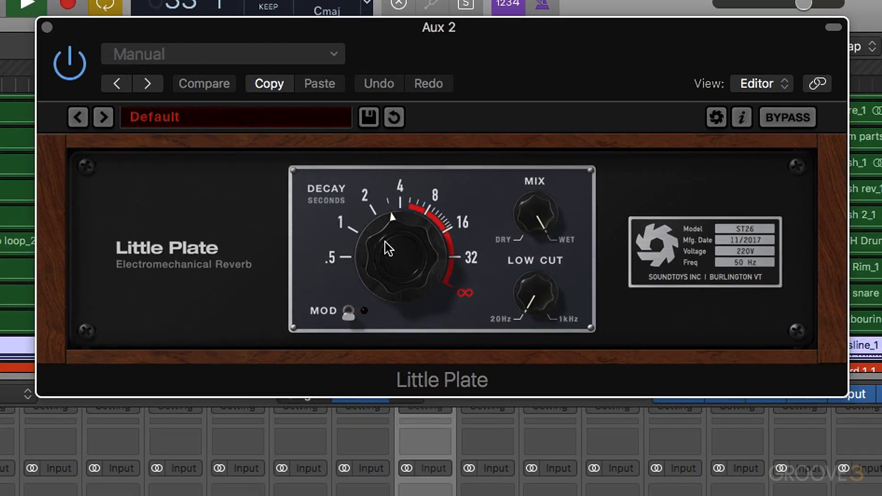
pyautogui.moveTo(410, 262); pyautogui.dragTo(406, 278)
pyautogui.moveTo(519, 299); pyautogui.dragTo(535, 273)
pyautogui.moveTo(432, 254); pyautogui.dragTo(430, 270)
pyautogui.moveTo(523, 296); pyautogui.dragTo(521, 283)
pyautogui.moveTo(435, 267); pyautogui.dragTo(436, 274)
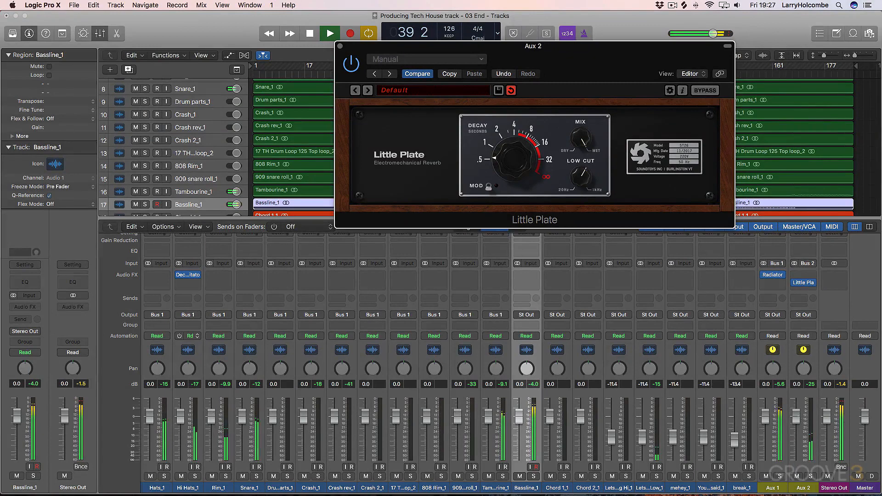
# - Lower the Aux 2 fader to about -9.4 dB, muting and unmuting the channel to compare the mix with and without reverb
pyautogui.scroll(1, 798, 427)
pyautogui.scroll(1, 797, 427)
pyautogui.moveTo(798, 426); pyautogui.dragTo(796, 432)
pyautogui.scroll(1, 797, 429)
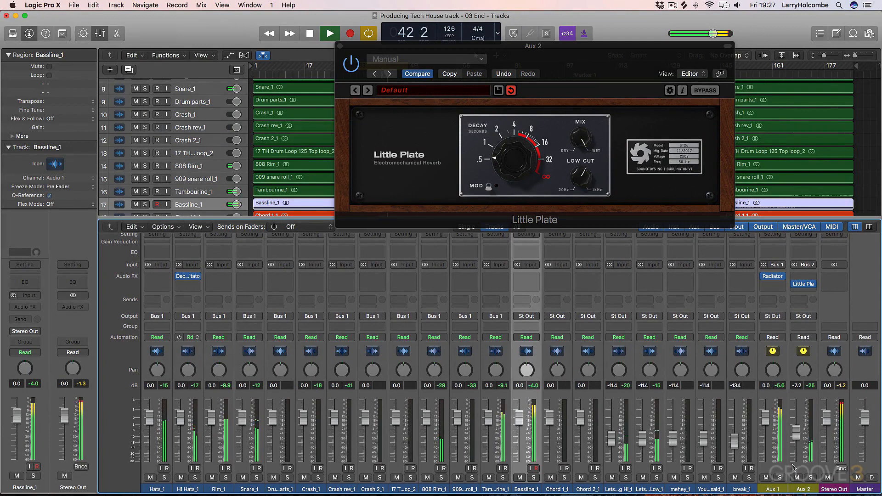
pyautogui.click(797, 478)
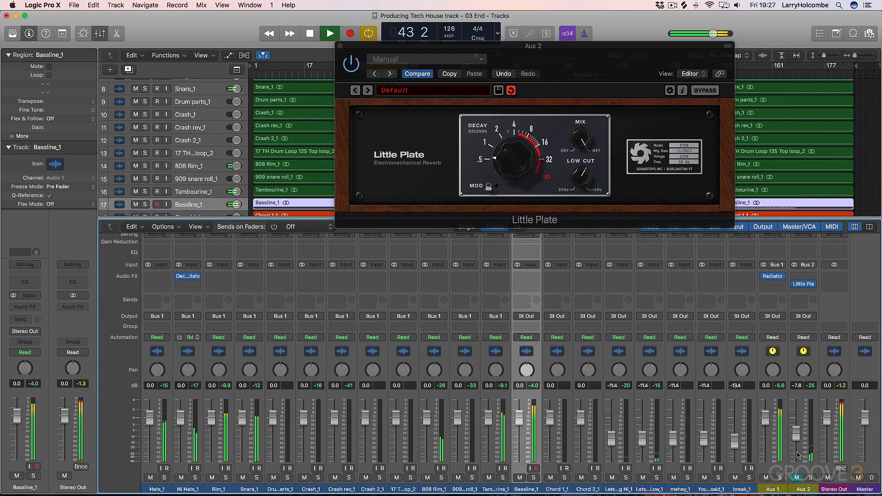
pyautogui.click(797, 478)
pyautogui.click(797, 478)
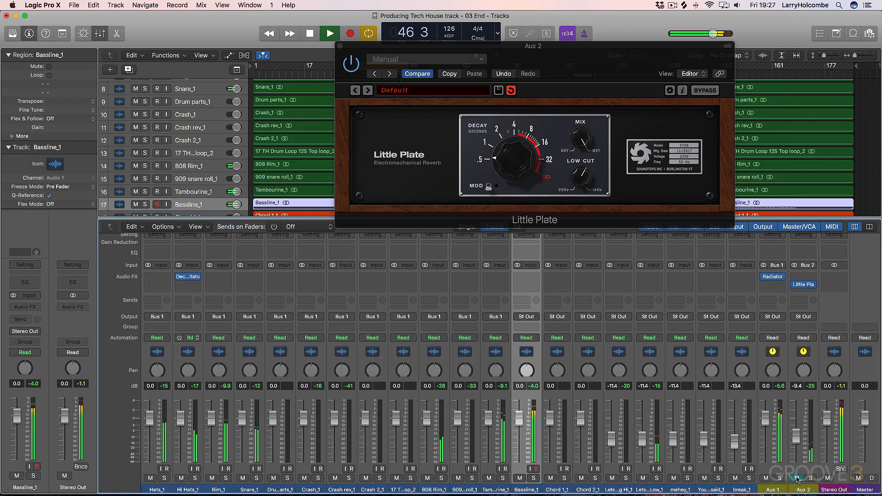
pyautogui.click(797, 478)
pyautogui.press('space')
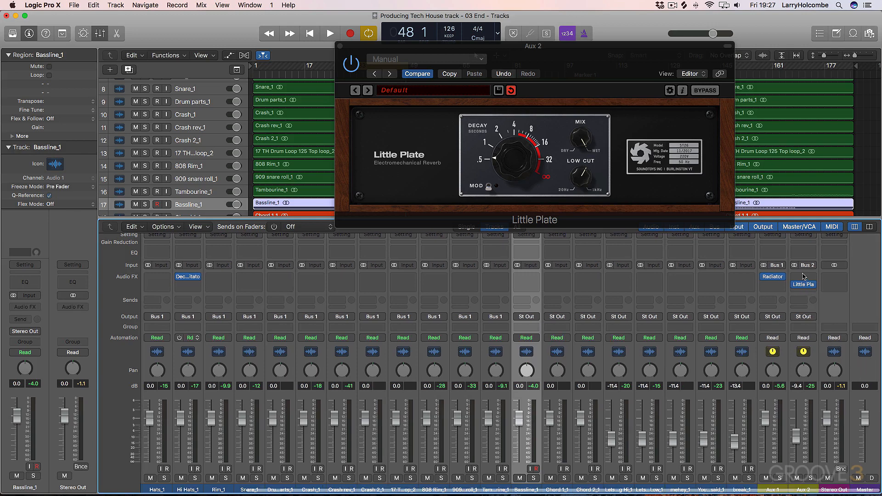
# - Insert a stereo EchoBoy Jr above Little Plate on Aux 2 and set its echo time to about 35.8 ms in Time mode
pyautogui.click(804, 276)
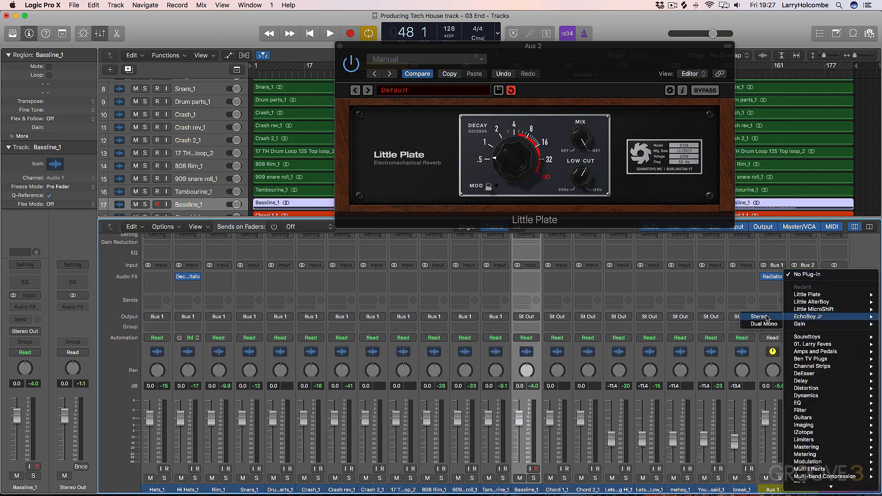
pyautogui.click(766, 317)
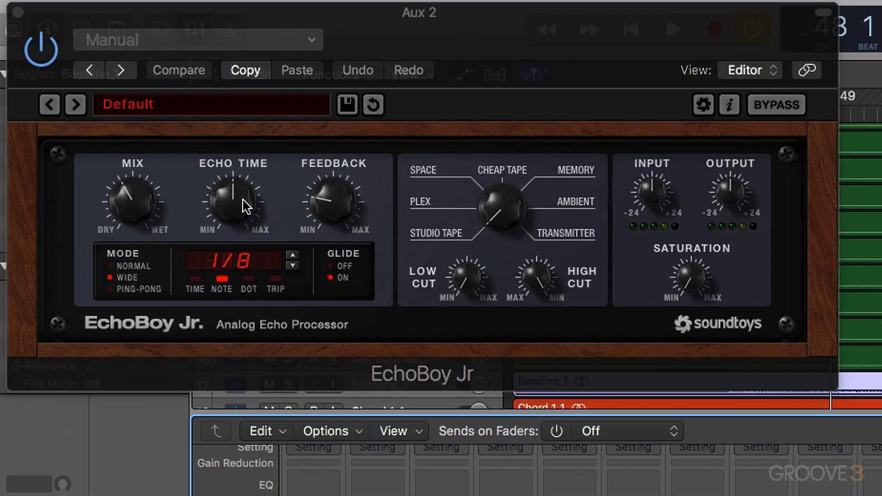
pyautogui.moveTo(243, 221); pyautogui.dragTo(246, 272)
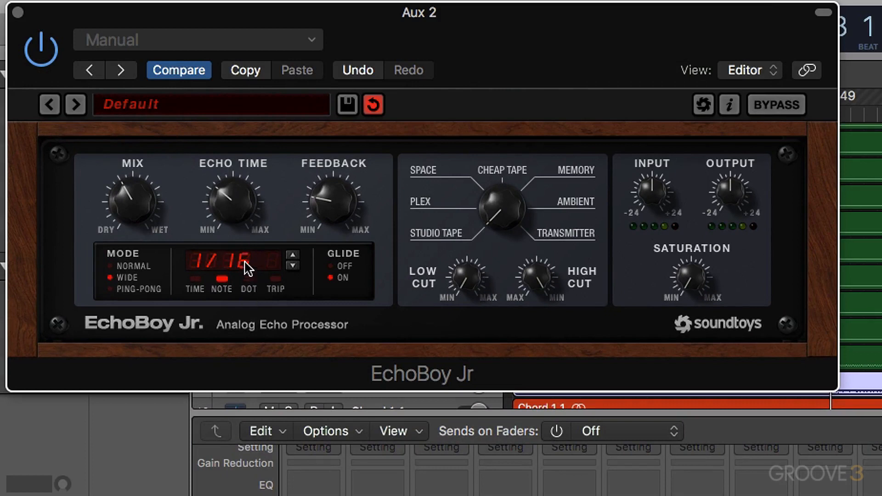
pyautogui.click(192, 280)
pyautogui.moveTo(244, 214)
pyautogui.mouseDown()
pyautogui.moveTo(245, 260)
pyautogui.moveTo(242, 221)
pyautogui.mouseUp()
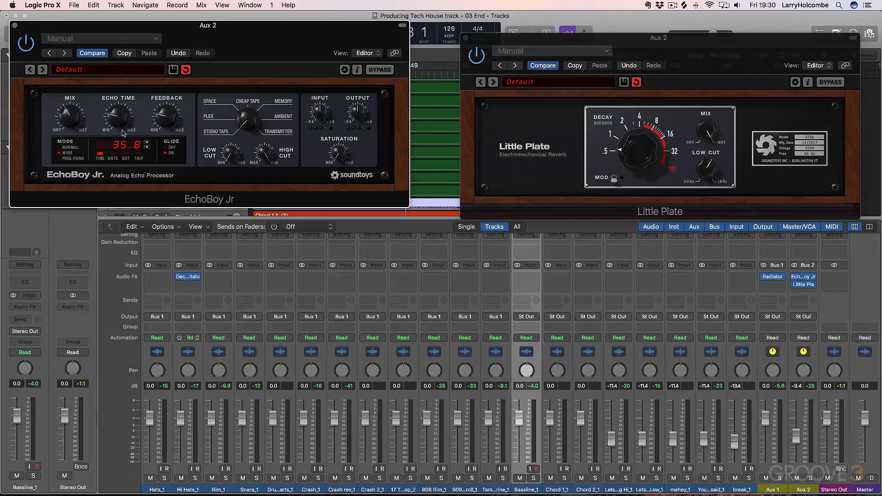
# - Switch to musicMath and set the tempo to 126 to list the matching delay times
pyautogui.moveTo(387, 483)
pyautogui.click(287, 480)
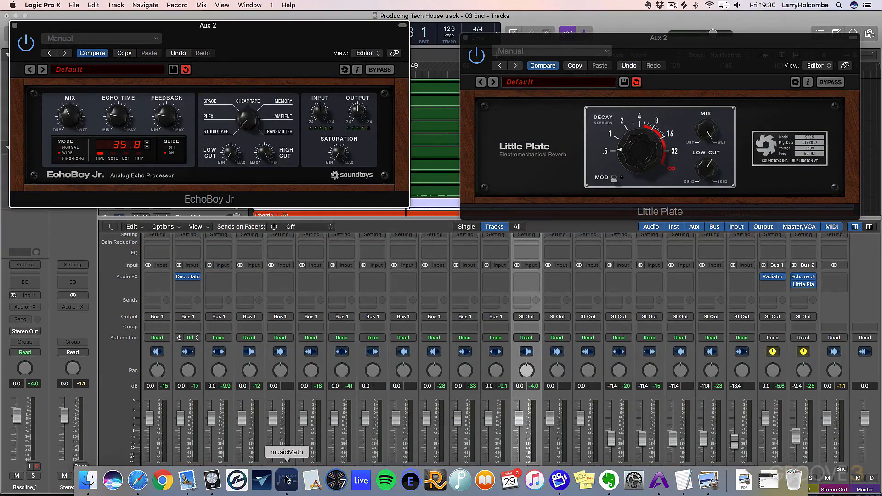
pyautogui.click(570, 100)
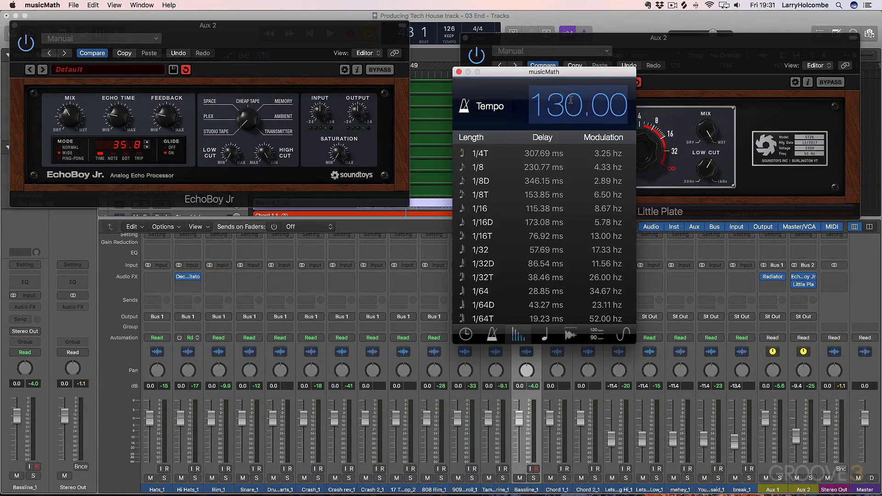
pyautogui.write('126')
pyautogui.press('Return')
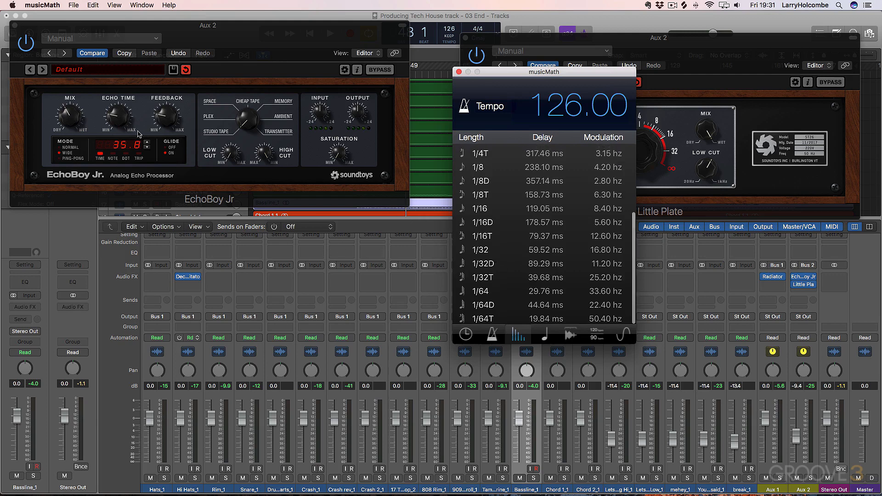
# - Set EchoBoy Jr's echo time to about 29.5 ms and raise the Aux 2 fader to about -4.4 dB during playback
pyautogui.moveTo(124, 134)
pyautogui.mouseDown()
pyautogui.moveTo(121, 144)
pyautogui.moveTo(123, 125)
pyautogui.mouseUp()
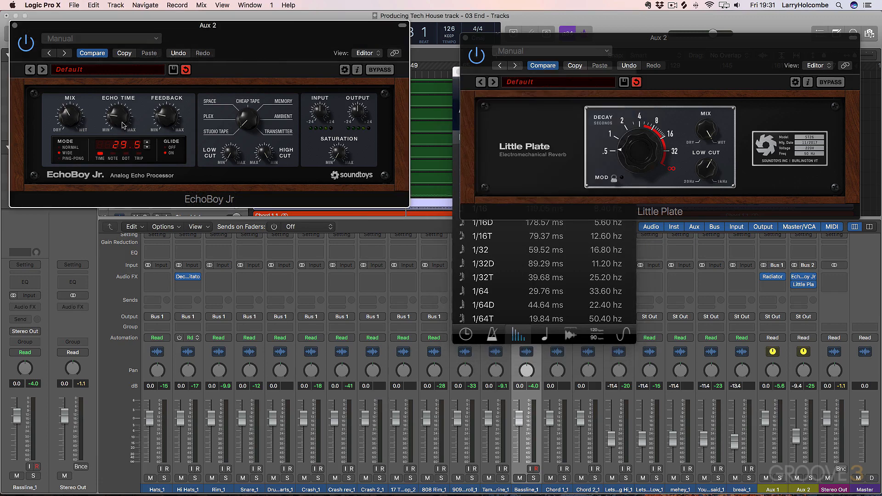
pyautogui.click(546, 17)
pyautogui.press('space')
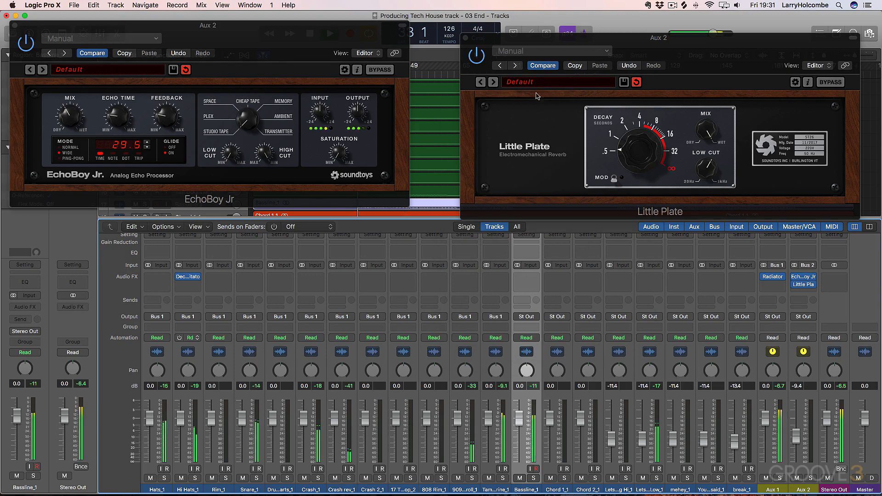
pyautogui.moveTo(793, 425); pyautogui.dragTo(793, 416)
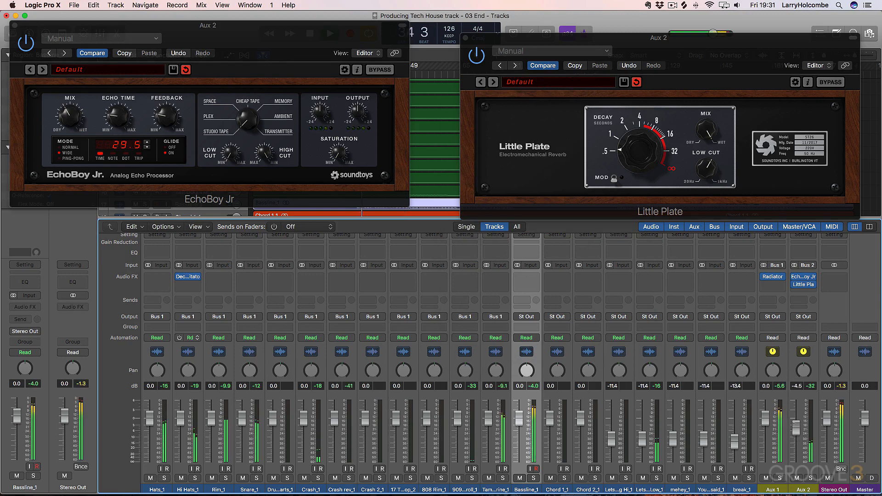
# - Compare the sound with EchoBoy Jr off and on, raising its mix toward wet and lowering its feedback toward minimum
pyautogui.click(27, 43)
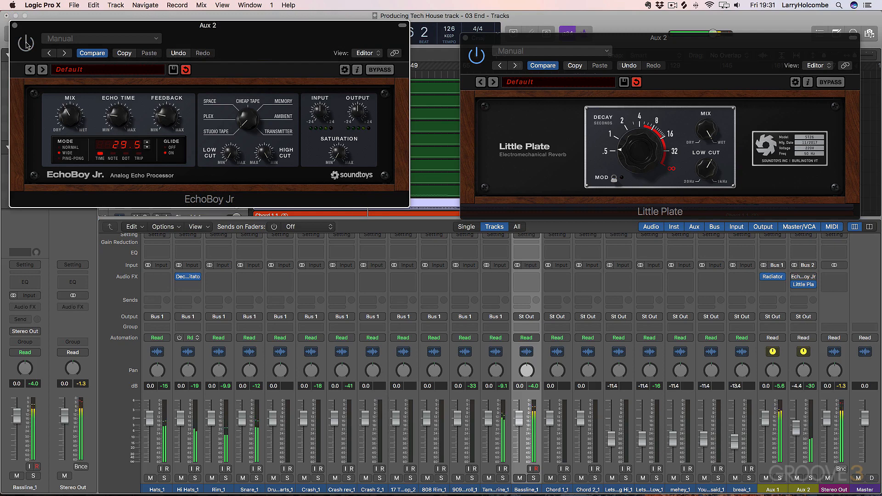
pyautogui.click(27, 43)
pyautogui.moveTo(70, 111); pyautogui.dragTo(60, 14)
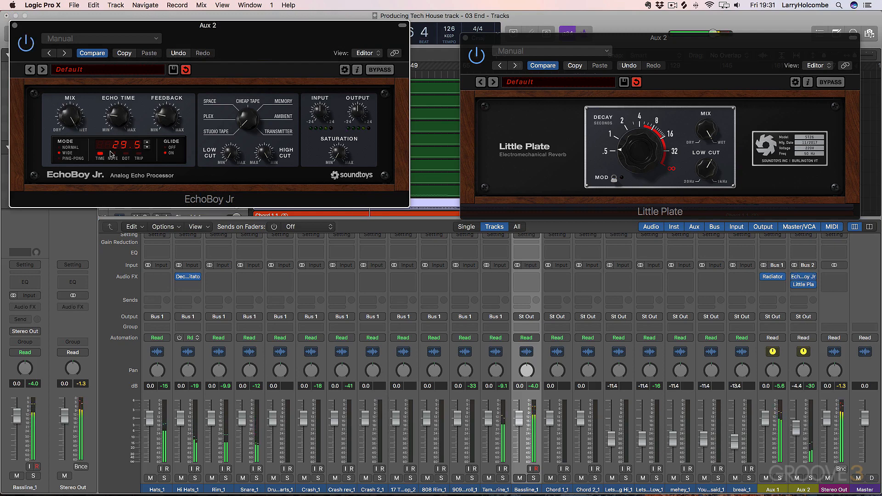
pyautogui.moveTo(162, 120); pyautogui.dragTo(170, 210)
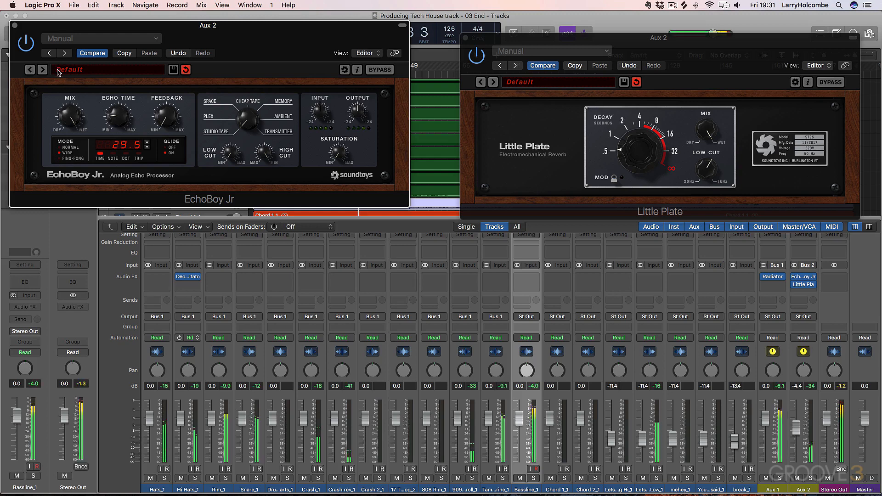
pyautogui.click(421, 298)
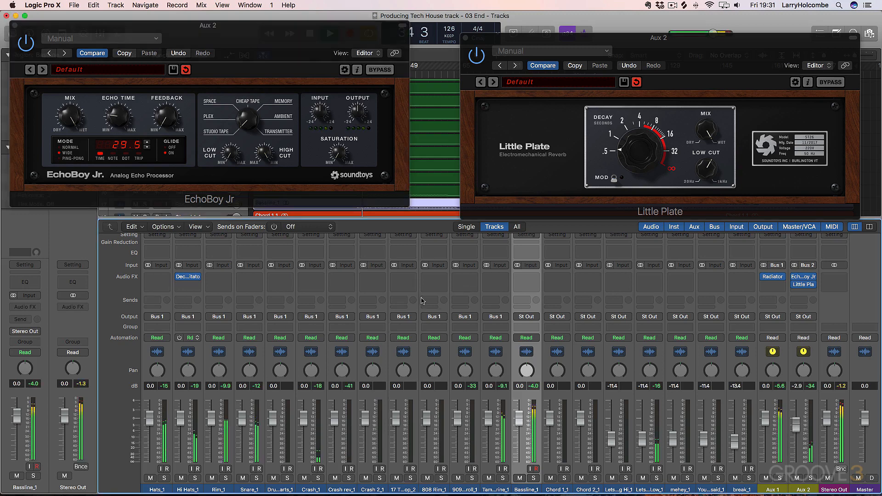
# - Set EchoBoy Jr's echo time to about 76.4 ms and compare the sound with the plug-in off and on
pyautogui.click(24, 46)
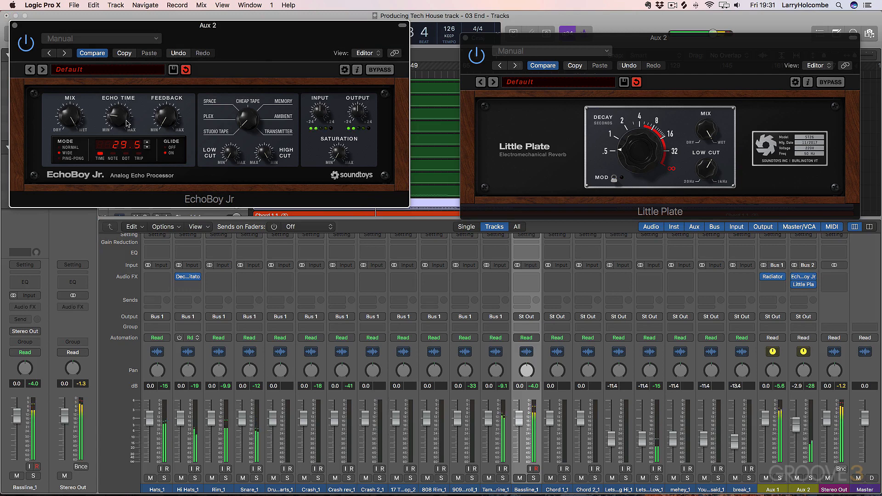
pyautogui.moveTo(126, 123); pyautogui.dragTo(121, 115)
pyautogui.click(27, 44)
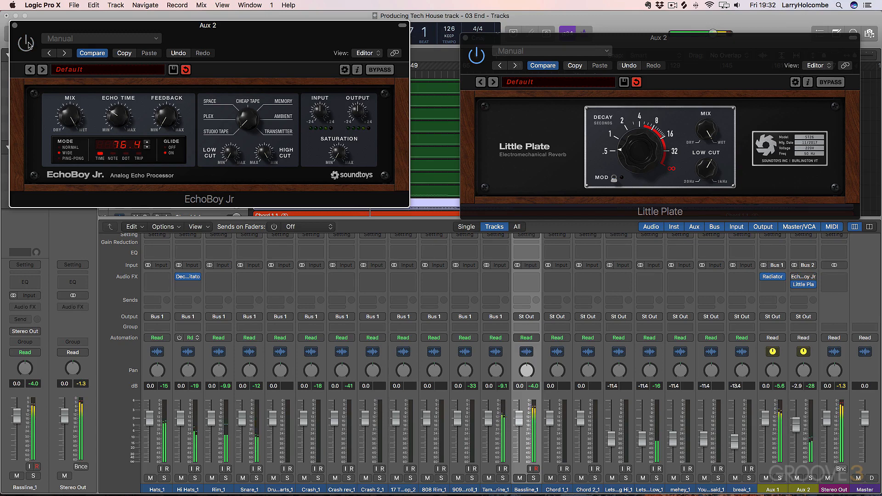
pyautogui.click(28, 43)
pyautogui.click(26, 43)
pyautogui.click(26, 43)
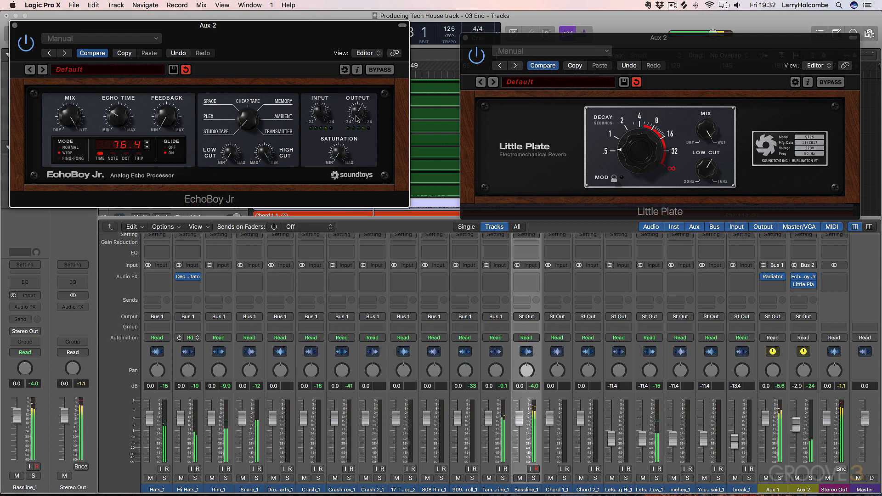
# - Lower the Aux 2 fader to about -4.8 dB and recheck the effect of EchoBoy Jr ahead of the reverb
pyautogui.moveTo(796, 424); pyautogui.dragTo(796, 429)
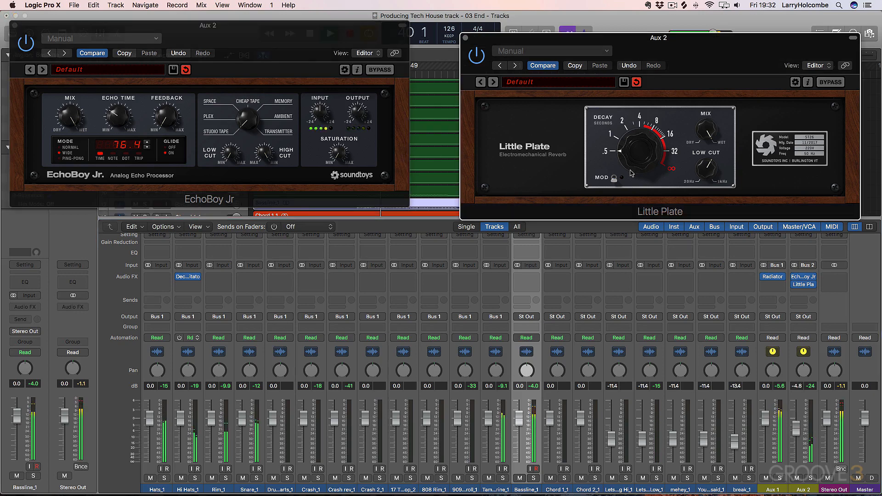
pyautogui.click(631, 151)
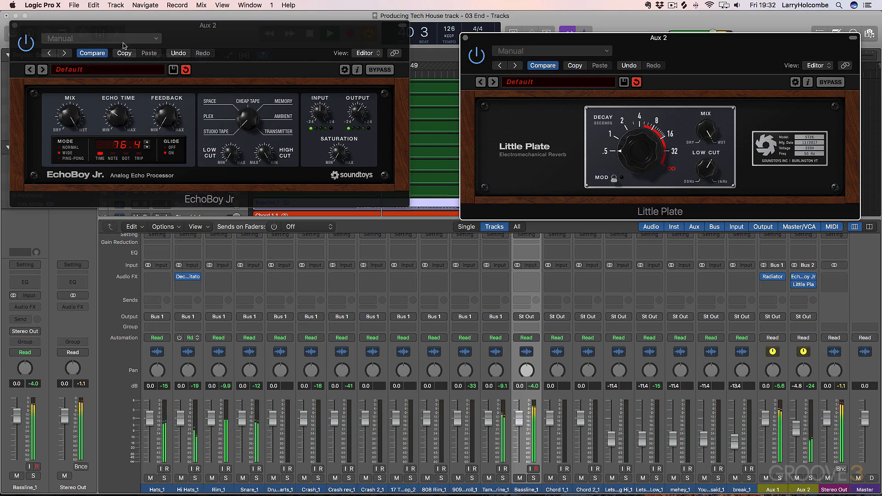
pyautogui.click(27, 43)
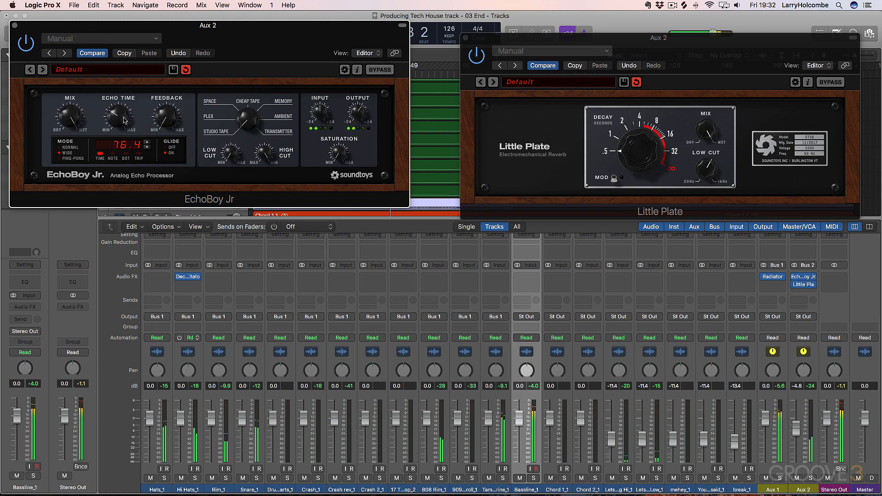
# - Set EchoBoy Jr's echo time to about 209.7 ms, then look up the note-length delay times for 126 BPM in musicMath
pyautogui.moveTo(125, 120)
pyautogui.mouseDown()
pyautogui.moveTo(125, 107)
pyautogui.moveTo(123, 119)
pyautogui.mouseUp()
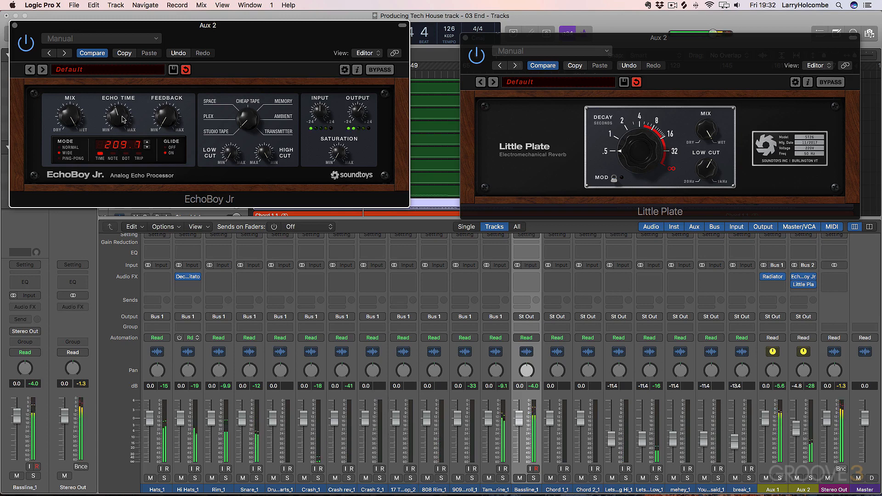
pyautogui.press('super+Tab')
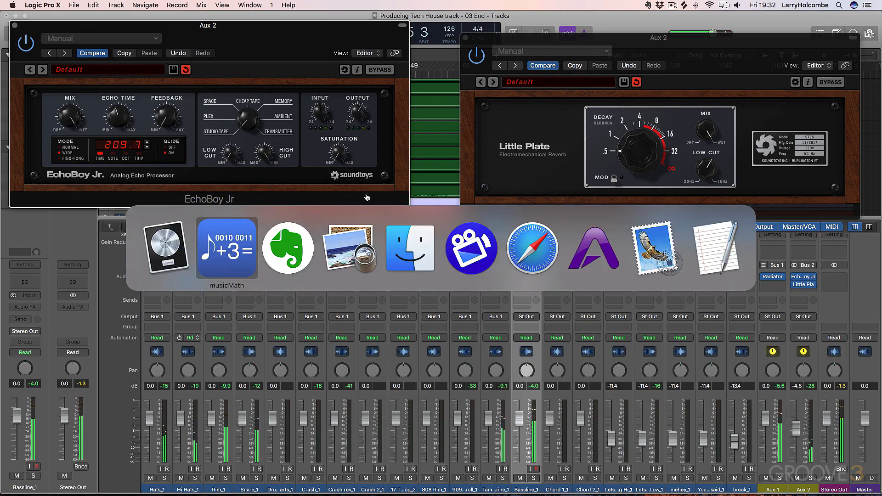
pyautogui.click(213, 250)
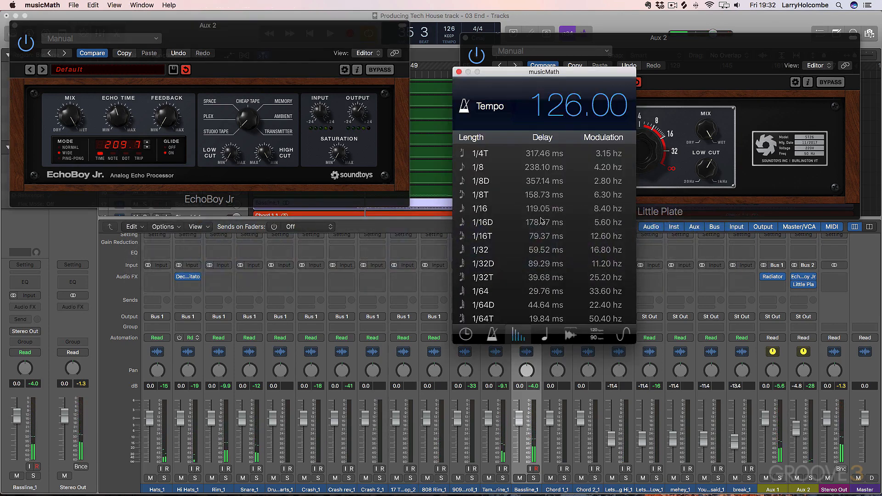
pyautogui.scroll(1, 510, 187)
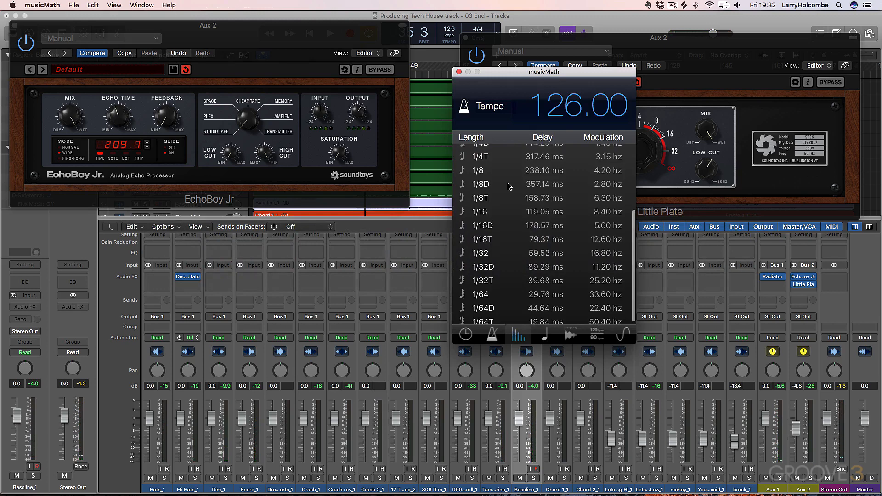
# - Return to Logic Pro X and enter a millisecond echo time in EchoBoy Jr
pyautogui.click(122, 146)
pyautogui.press('super+Tab')
pyautogui.press('super+Tab')
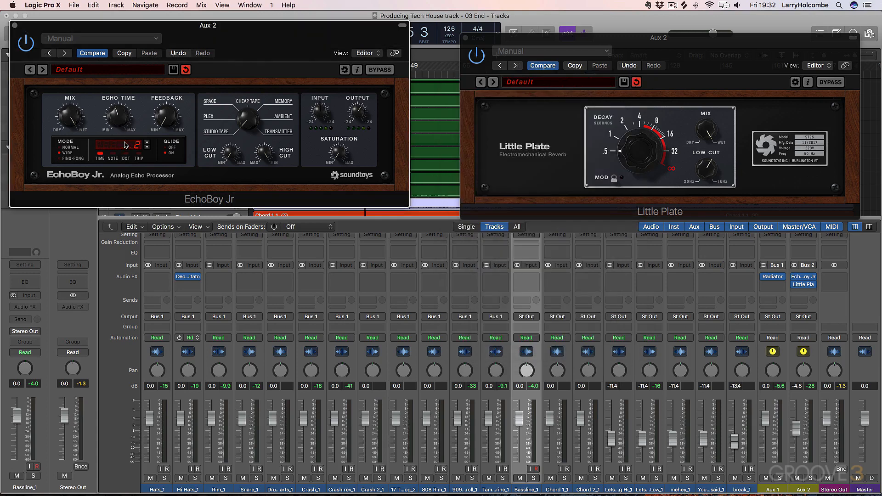
pyautogui.press('Return')
# - During playback, set EchoBoy Jr's echo time to a 1/16 note and lower the Aux 2 fader to about -9.6 dB
pyautogui.press('space')
pyautogui.click(115, 154)
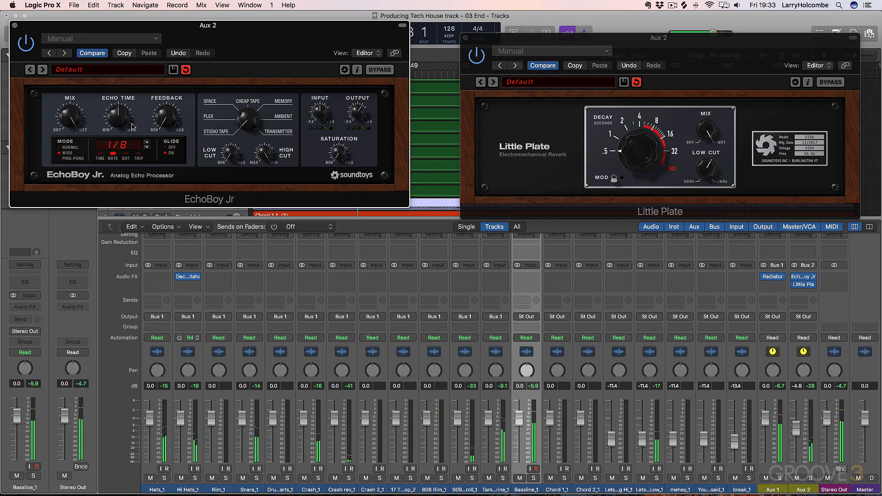
pyautogui.moveTo(125, 120); pyautogui.dragTo(125, 131)
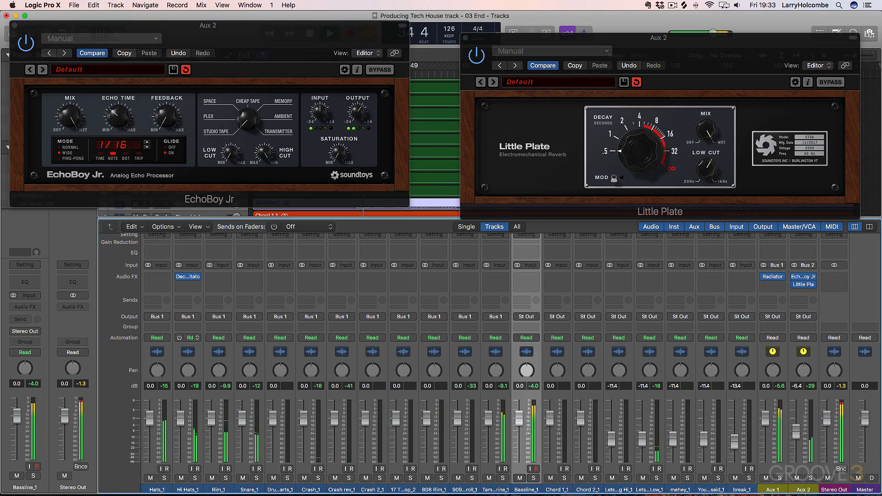
pyautogui.moveTo(796, 431); pyautogui.dragTo(798, 444)
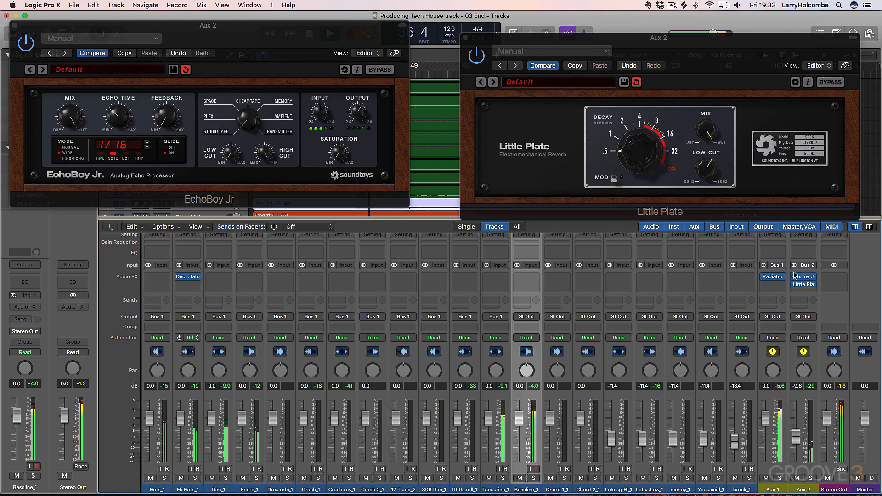
pyautogui.moveTo(795, 278)
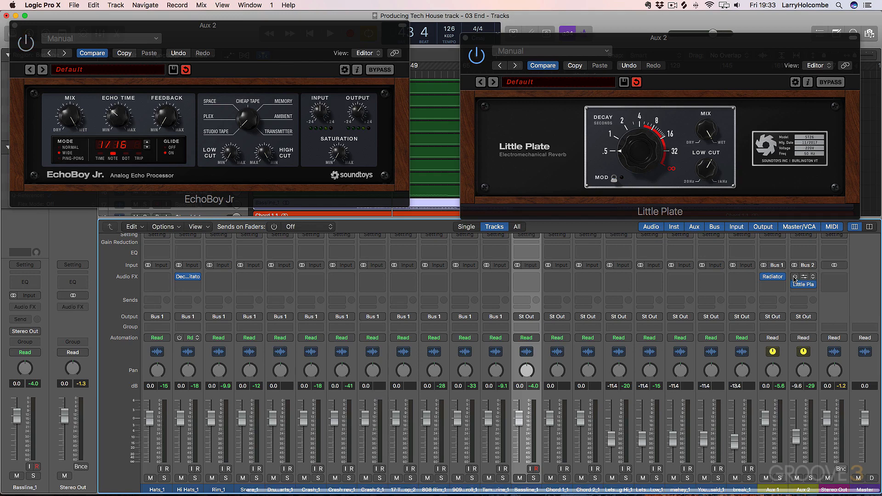
pyautogui.press('space')
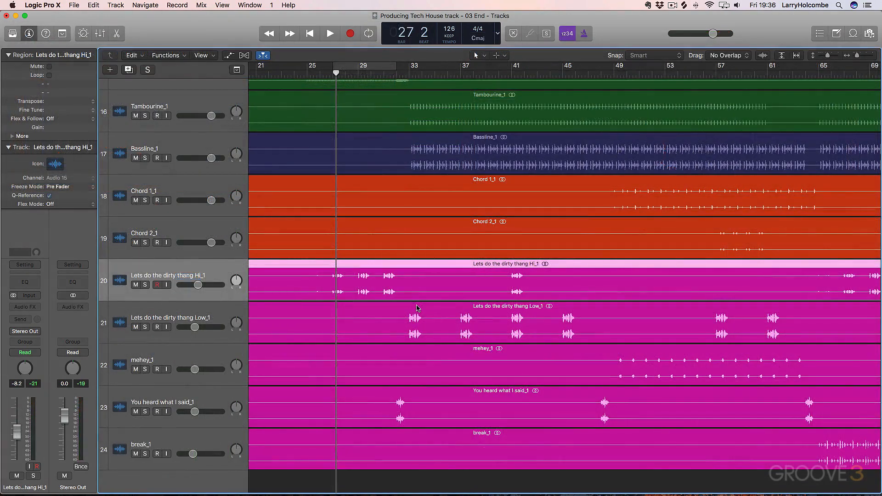
# - Set a cycle over bars 33 to 45 and audition the "Lets do the dirty thang Low_1" track in solo
pyautogui.click(208, 313)
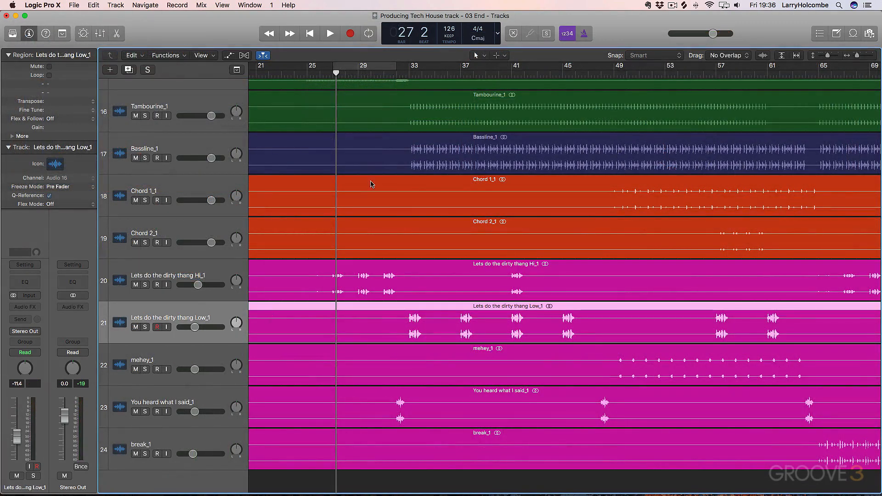
pyautogui.moveTo(410, 66); pyautogui.dragTo(563, 77)
pyautogui.click(145, 327)
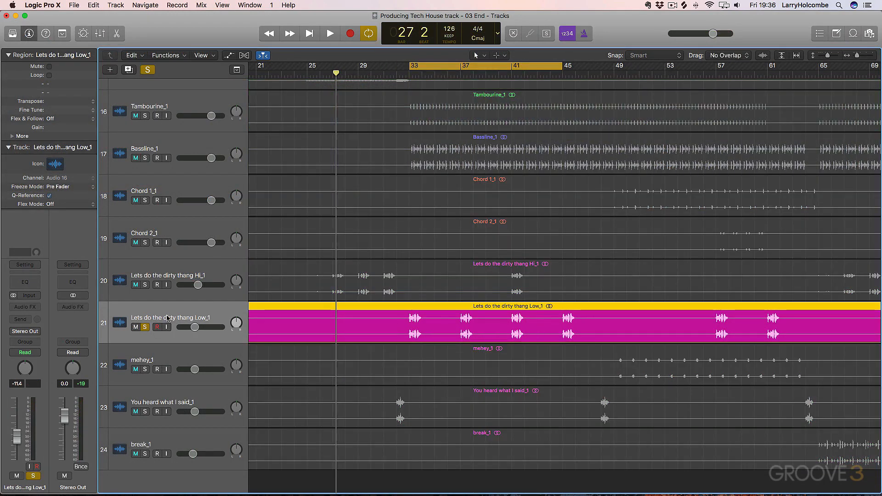
pyautogui.press('space')
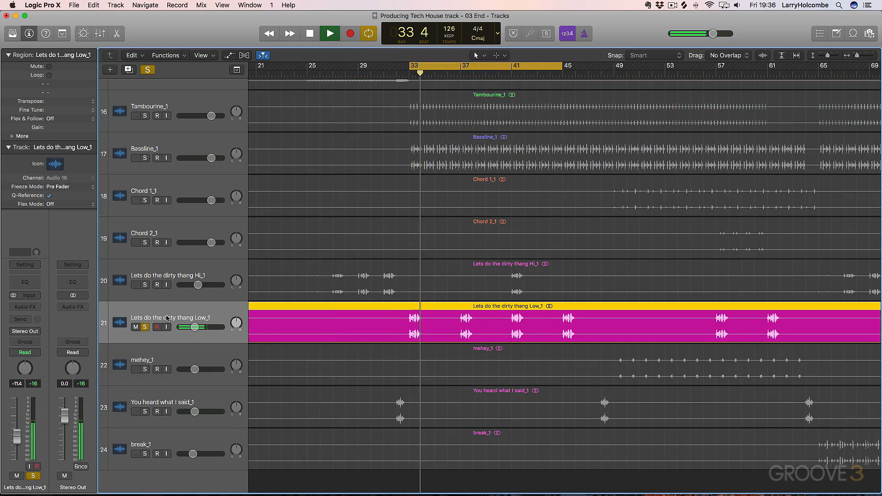
pyautogui.press('space')
pyautogui.press('s')
# - Show the mixer and add sends to Bus 3 and Bus 4 at 0.0 dB on the "Lets do the dirty thang Low_1" channel
pyautogui.press('x')
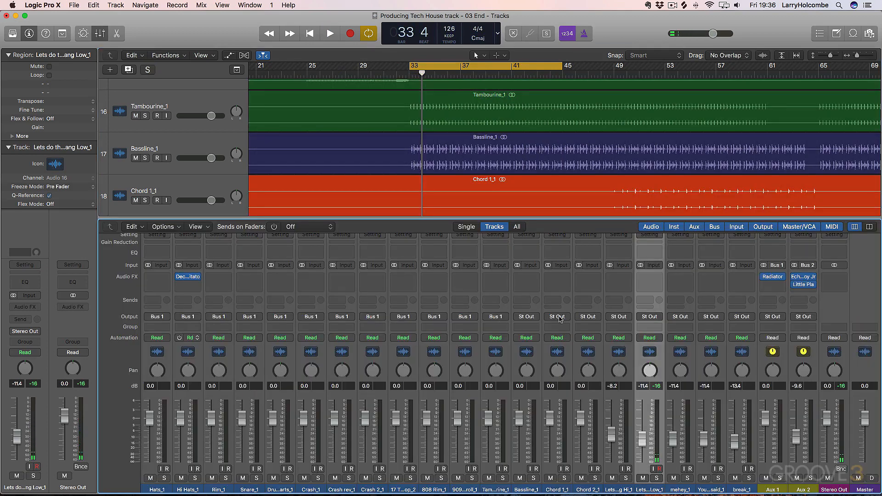
pyautogui.click(647, 300)
pyautogui.moveTo(666, 353)
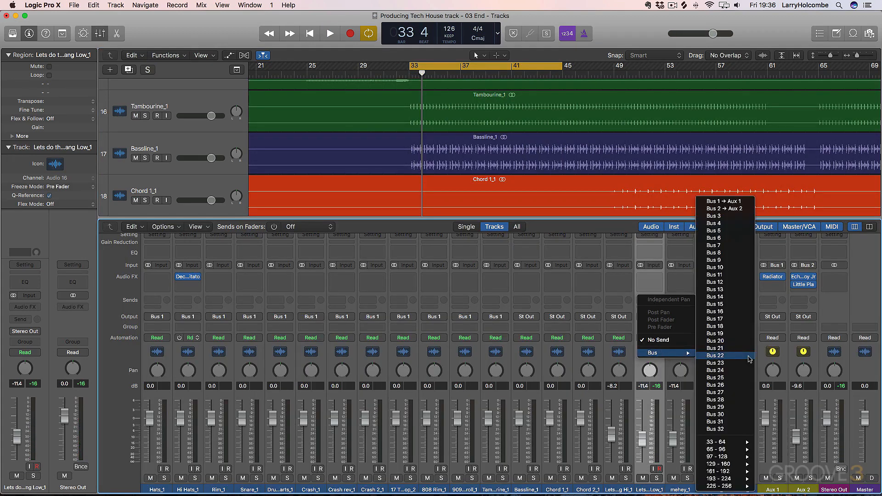
pyautogui.click(732, 217)
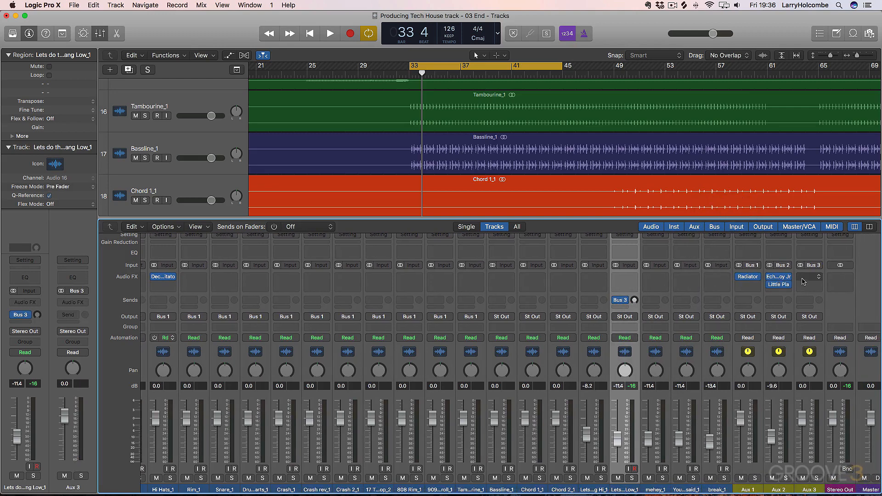
pyautogui.click(619, 302)
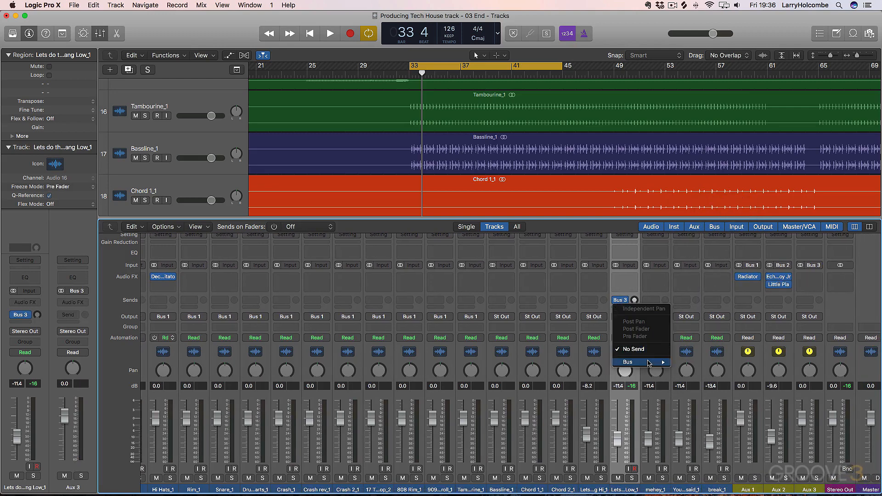
pyautogui.moveTo(649, 363)
pyautogui.click(689, 223)
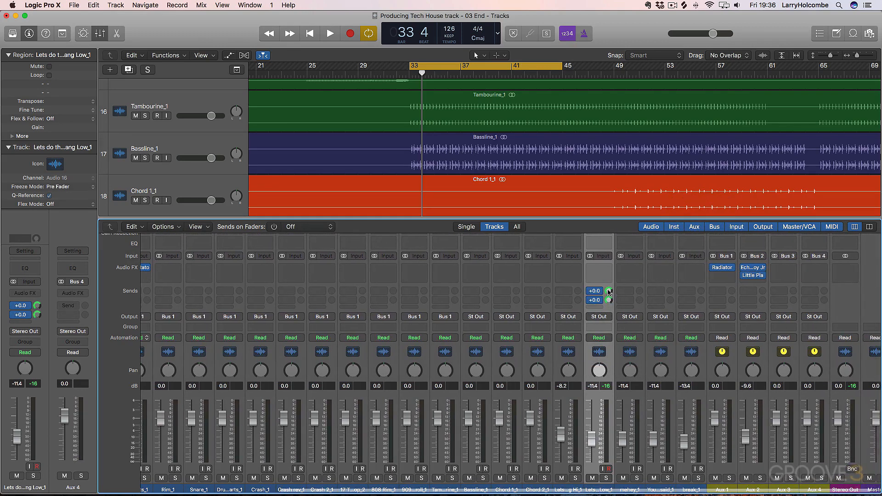
# - Insert a stereo Little AlterBoy on Aux 3 and raise its linked pitch and formant to 12.0
pyautogui.click(787, 271)
pyautogui.moveTo(852, 285)
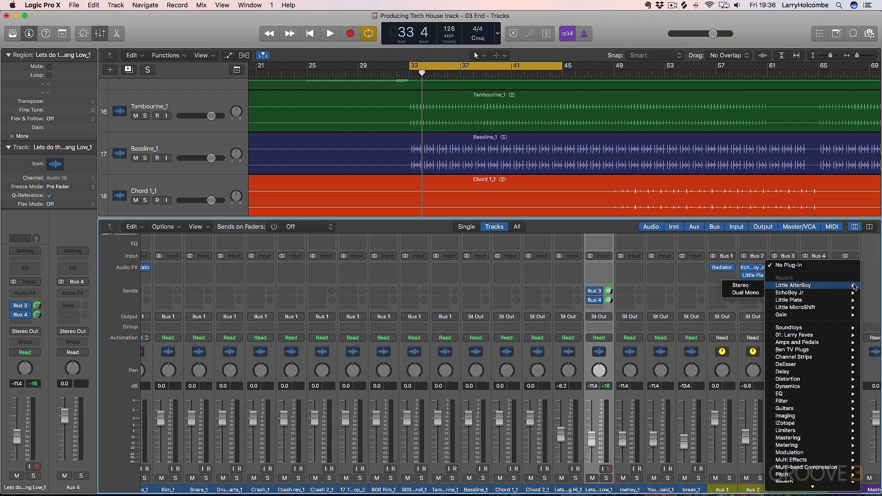
pyautogui.click(750, 285)
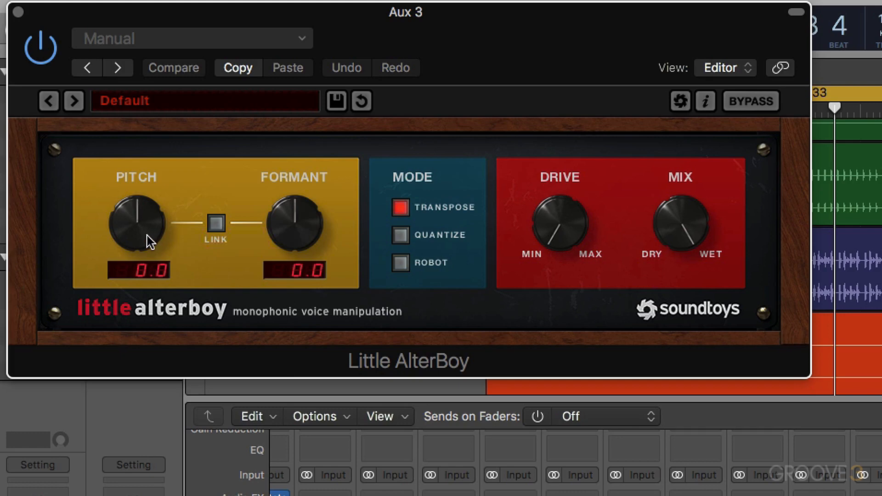
pyautogui.click(216, 223)
pyautogui.moveTo(157, 240); pyautogui.dragTo(124, 75)
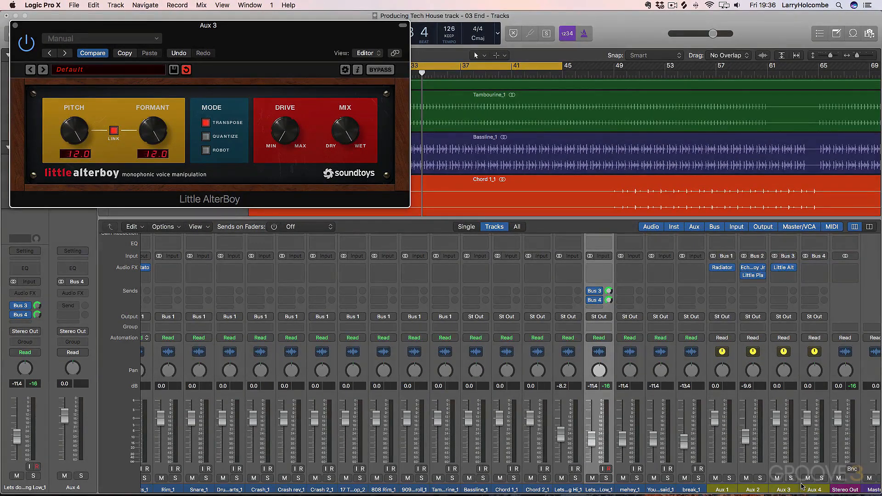
# - Audition Aux 3 in solo with Little AlterBoy on and bypassed
pyautogui.click(790, 478)
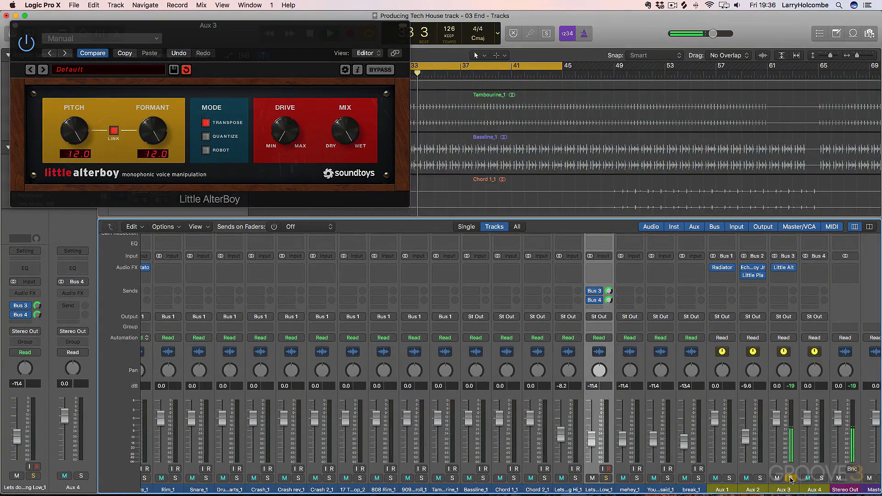
pyautogui.click(790, 479)
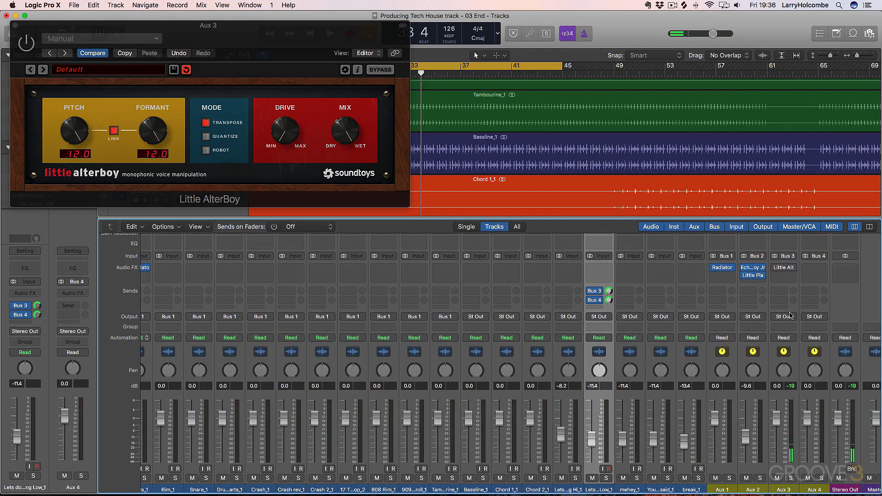
pyautogui.click(790, 478)
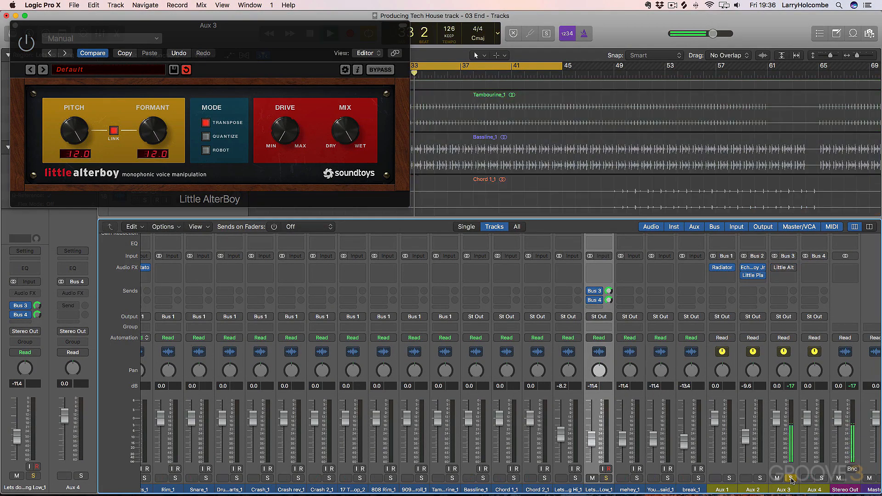
pyautogui.click(790, 479)
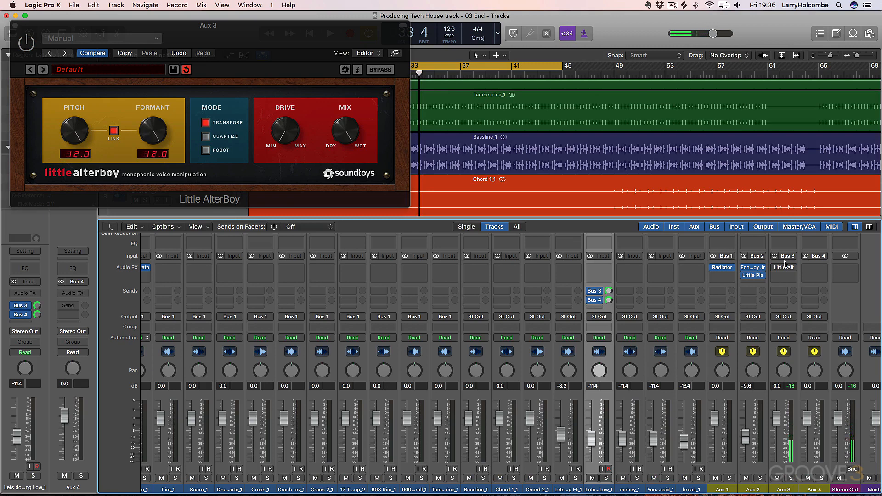
# - Copy Little AlterBoy from Aux 3 to Aux 4 and set the copy's linked pitch and formant to -12.0
pyautogui.moveTo(784, 267); pyautogui.dragTo(815, 268)
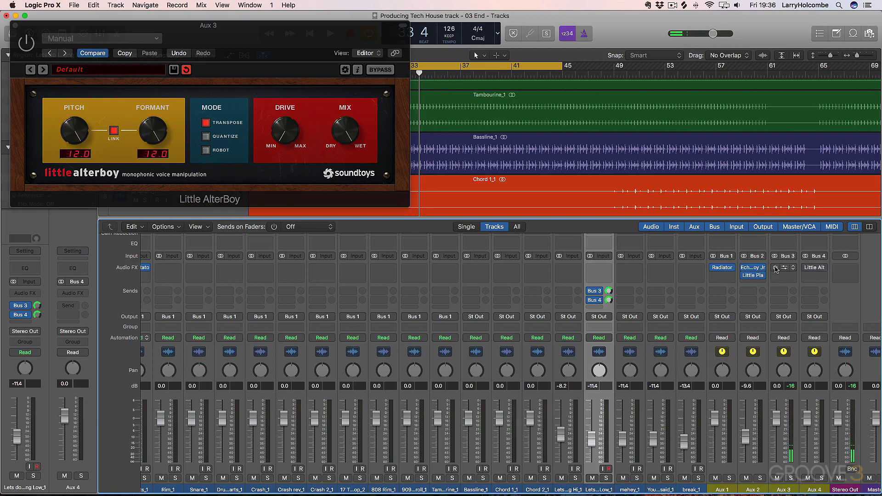
pyautogui.click(811, 267)
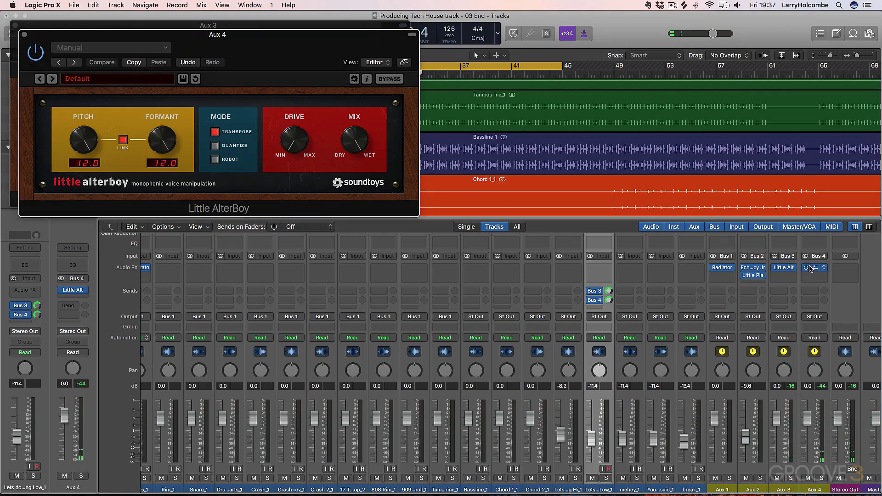
pyautogui.moveTo(80, 137); pyautogui.dragTo(76, 309)
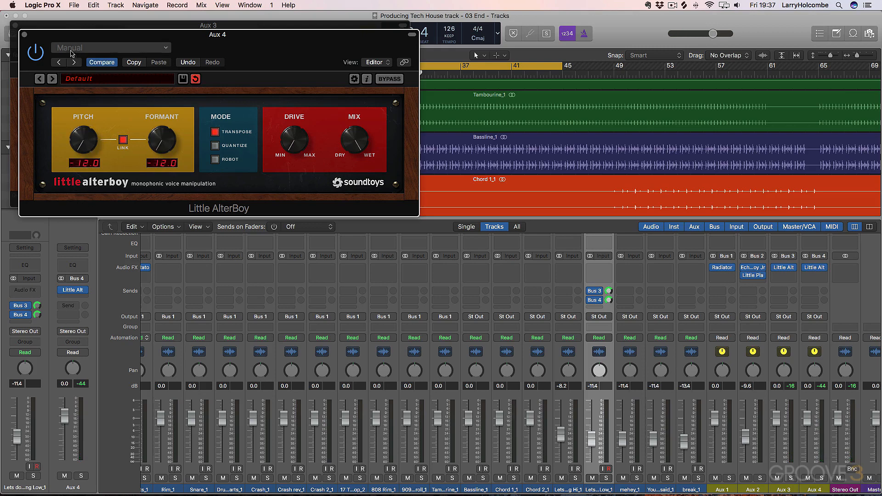
# - Raise the drive of Aux 4's Little AlterBoy and close both Little AlterBoy windows
pyautogui.moveTo(294, 140); pyautogui.dragTo(290, 90)
pyautogui.moveTo(282, 42); pyautogui.dragTo(287, 192)
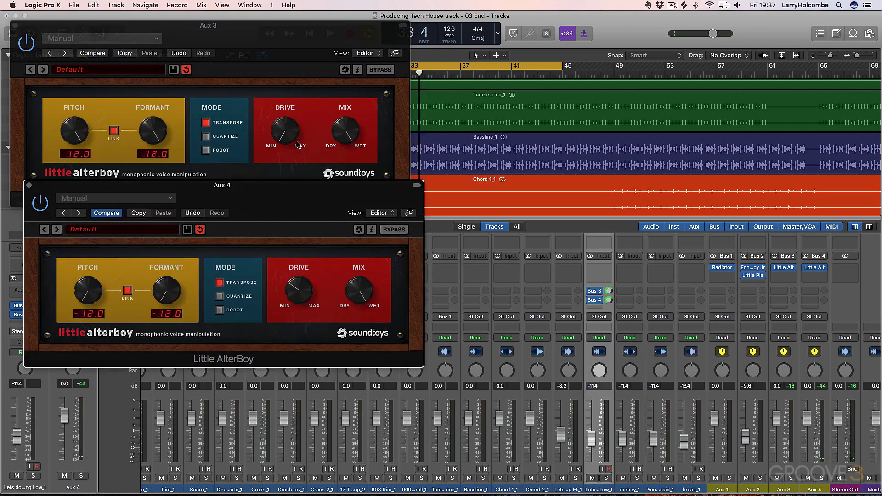
pyautogui.click(285, 133)
pyautogui.click(16, 25)
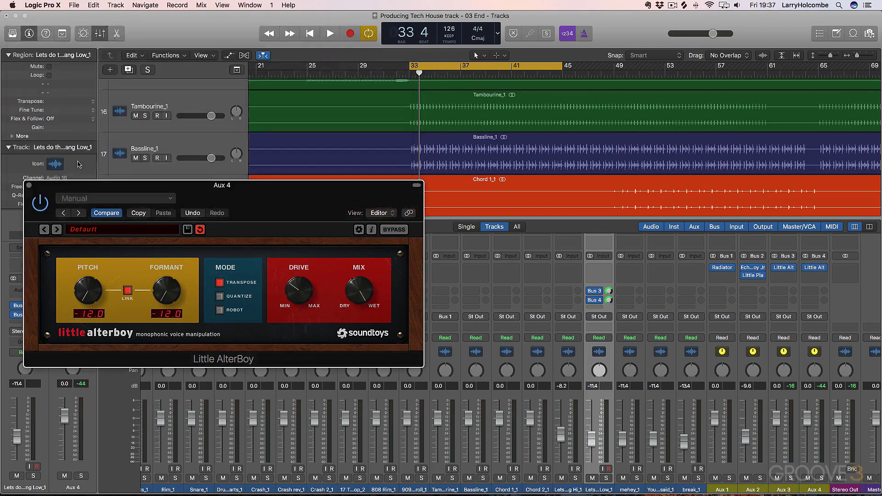
pyautogui.click(29, 186)
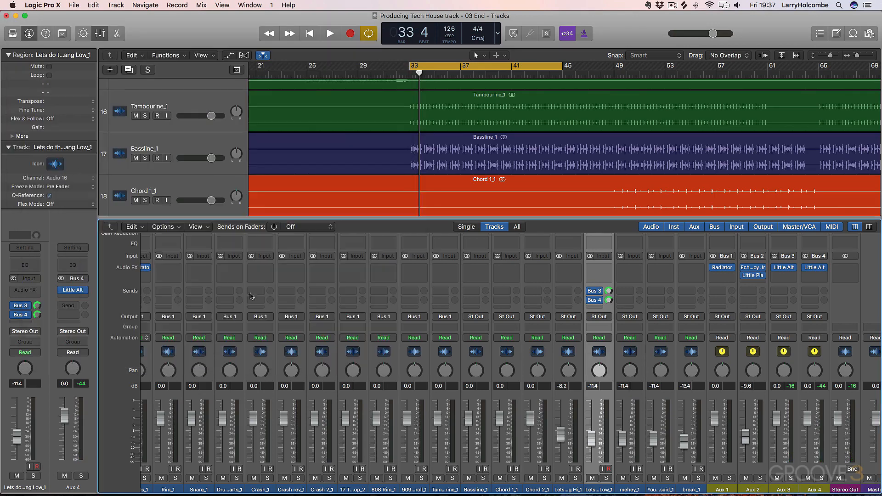
# - Solo Aux 3 and Aux 4 and listen to the two pitch-shifted vocal layers together
pyautogui.click(790, 478)
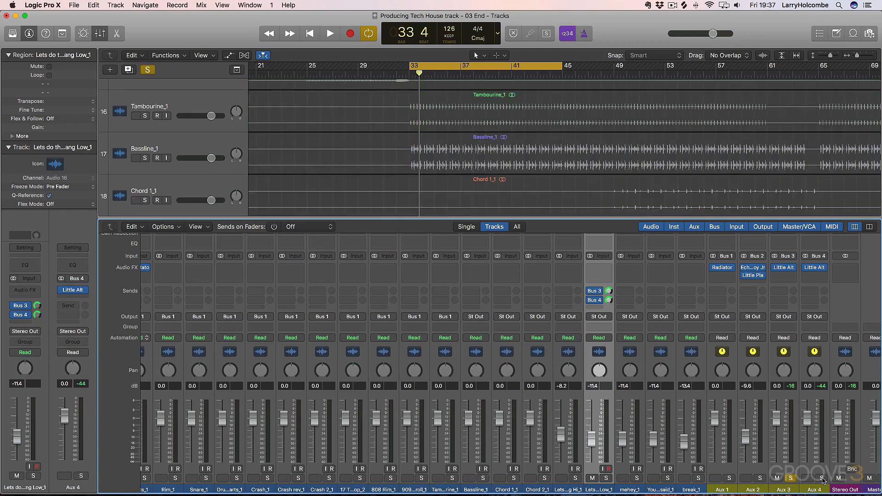
pyautogui.click(823, 479)
pyautogui.press('space')
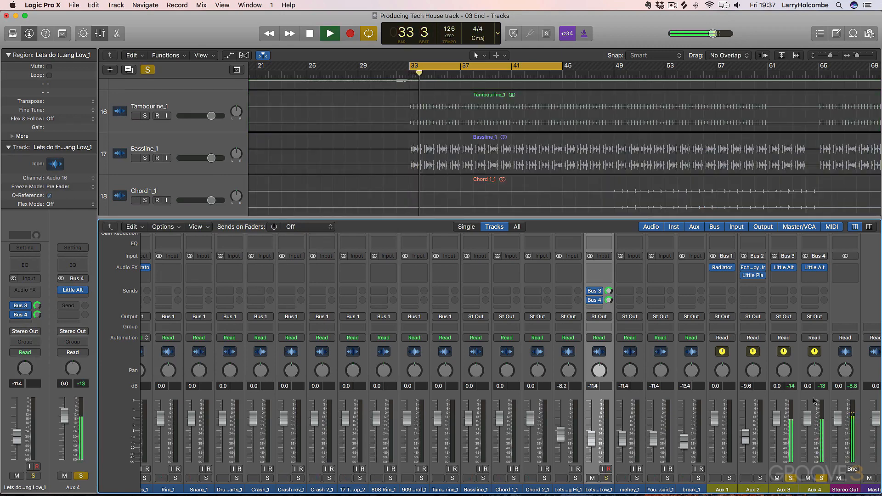
pyautogui.press('space')
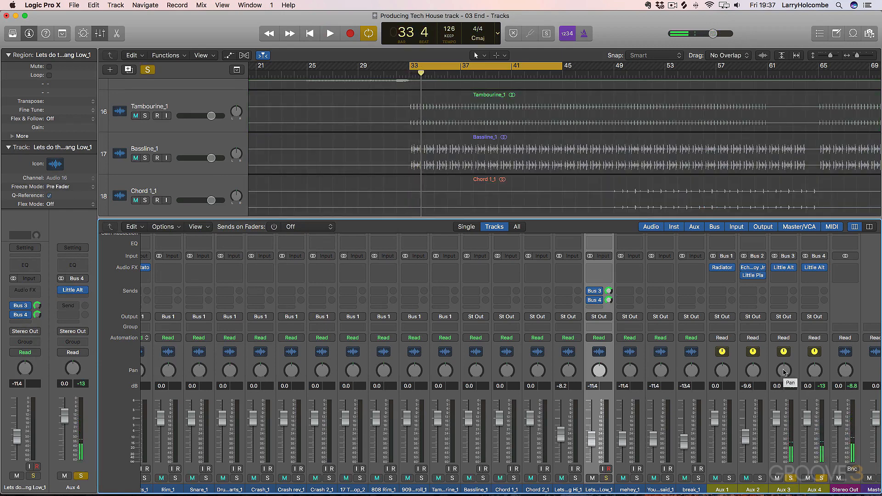
# - Select Aux 3 and Aux 4 together and route both of their outputs to Bus 5
pyautogui.moveTo(806, 488); pyautogui.dragTo(811, 488)
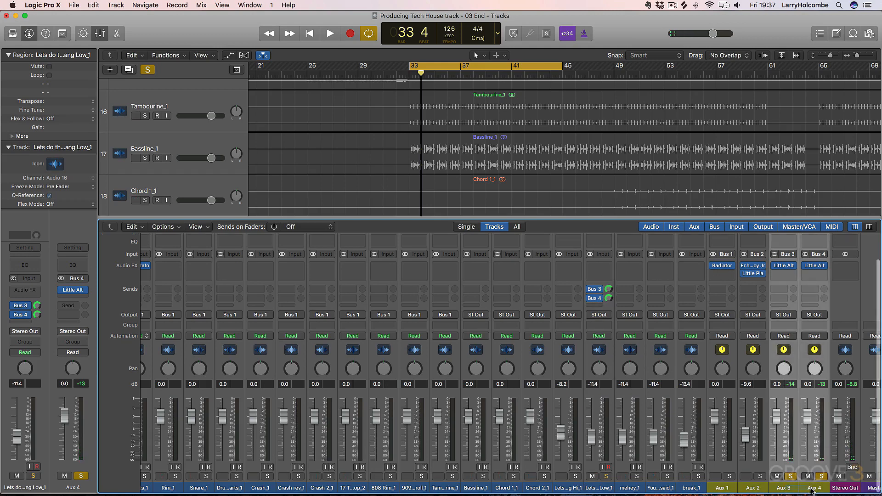
pyautogui.click(782, 316)
pyautogui.moveTo(797, 348)
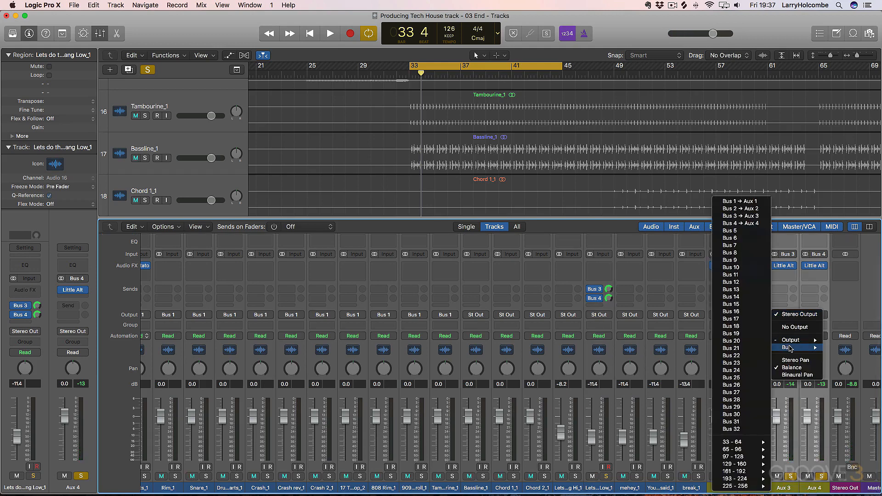
pyautogui.click(729, 230)
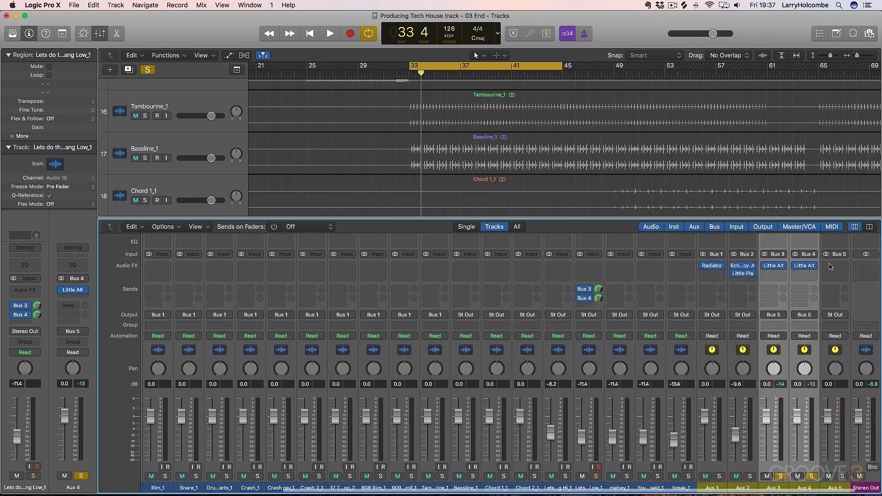
# - Insert Little MicroShift on Aux 5, turn its mix slightly down from fully wet and play the vocal layers
pyautogui.click(831, 266)
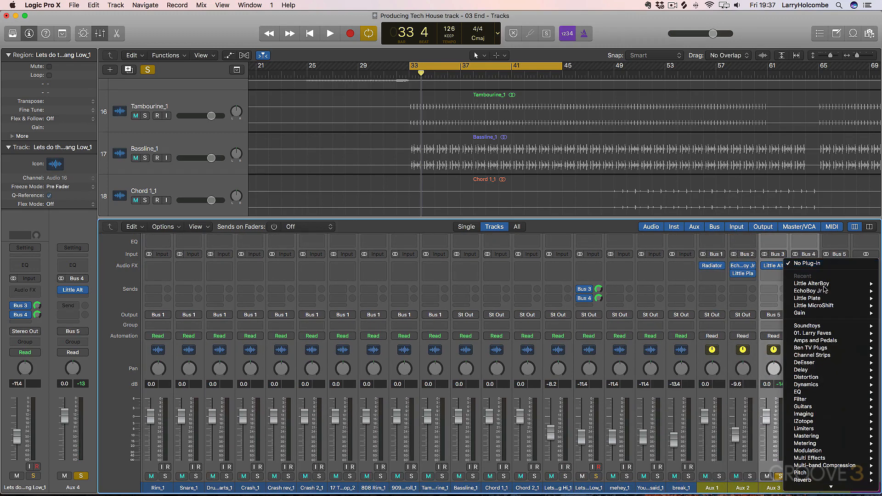
pyautogui.moveTo(822, 306)
pyautogui.click(768, 308)
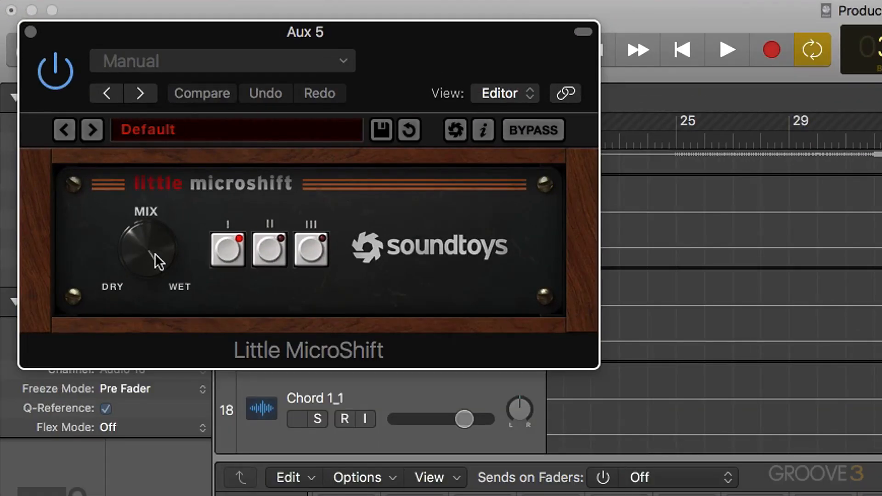
pyautogui.moveTo(155, 254); pyautogui.dragTo(153, 261)
pyautogui.press('space')
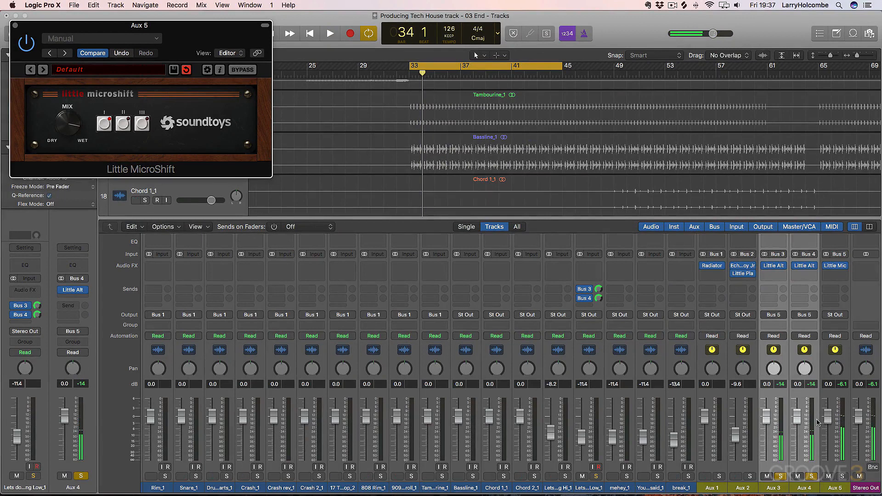
# - Lower the Aux 5 level to about -11.0 dB while playing it alongside the soloed low vocal
pyautogui.moveTo(828, 416); pyautogui.dragTo(827, 420)
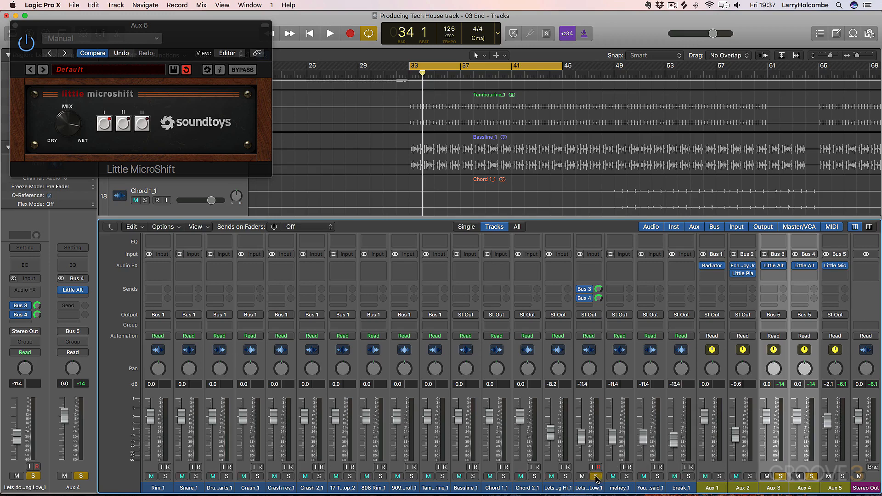
pyautogui.press('space')
pyautogui.moveTo(827, 425); pyautogui.dragTo(828, 438)
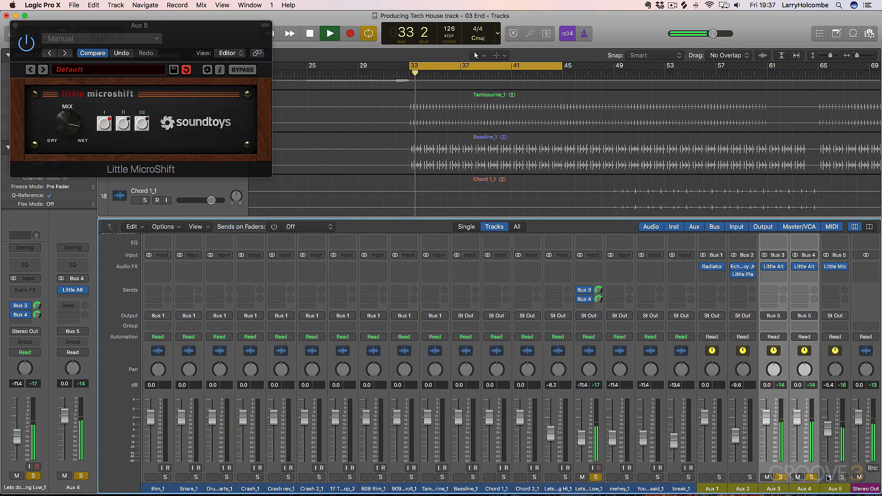
pyautogui.moveTo(827, 427); pyautogui.dragTo(827, 437)
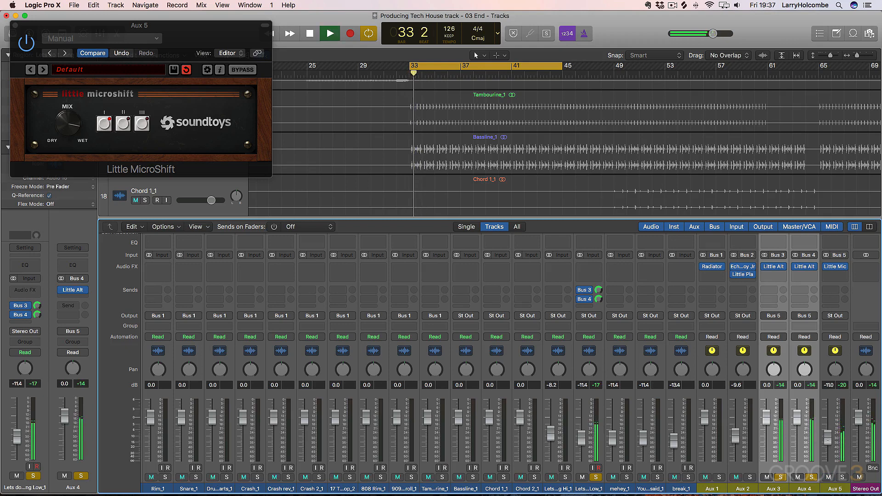
pyautogui.press('space')
# - Clear the solos, play the full mix and set the Aux 5 level to about -9.2 dB
pyautogui.click(596, 478)
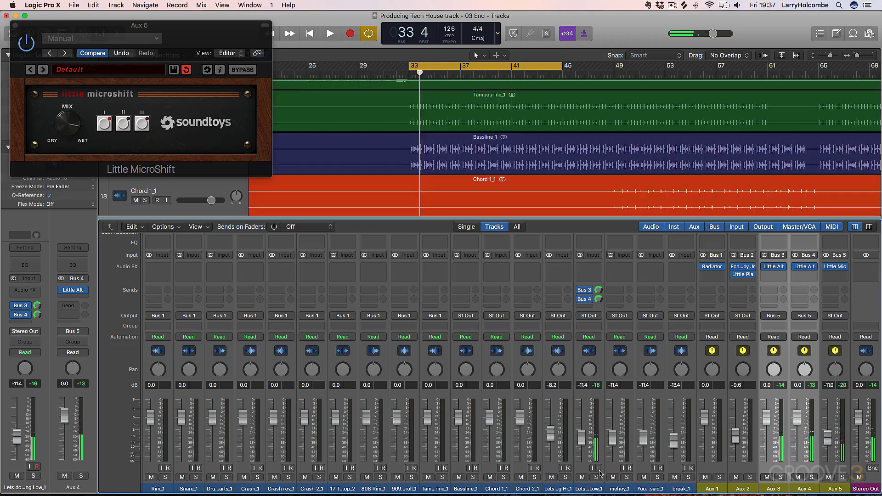
pyautogui.press('space')
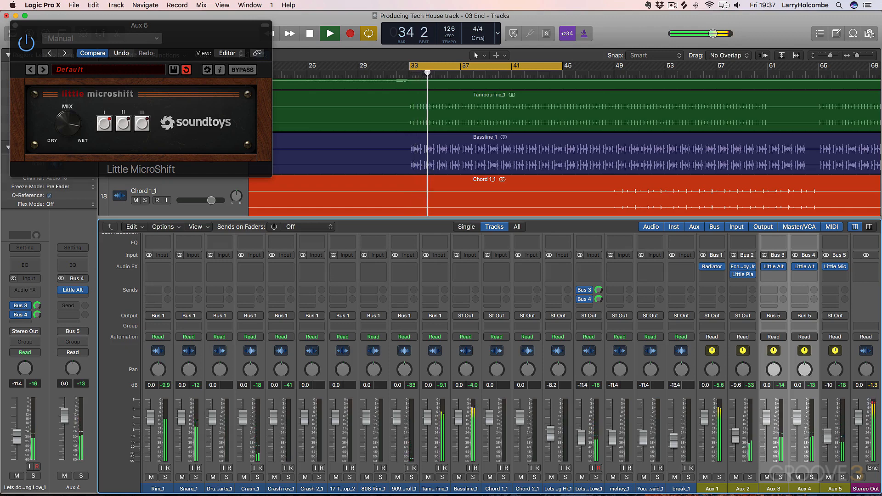
pyautogui.click(834, 488)
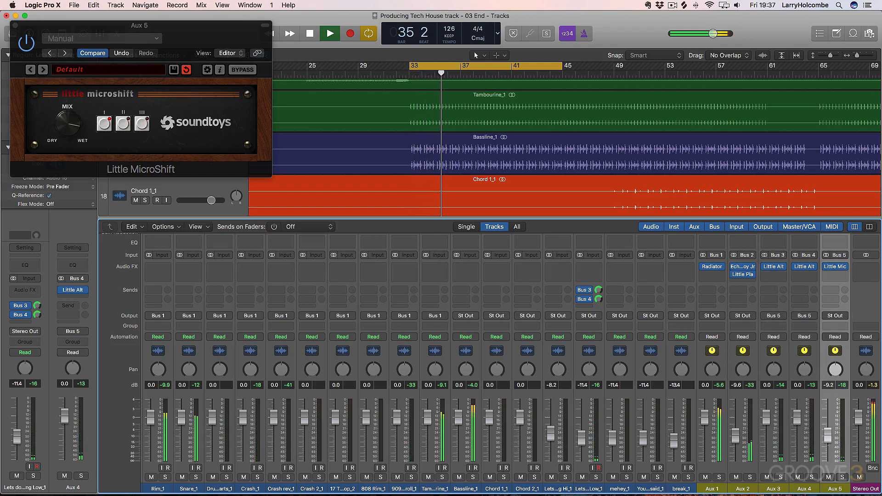
pyautogui.moveTo(829, 439); pyautogui.dragTo(829, 437)
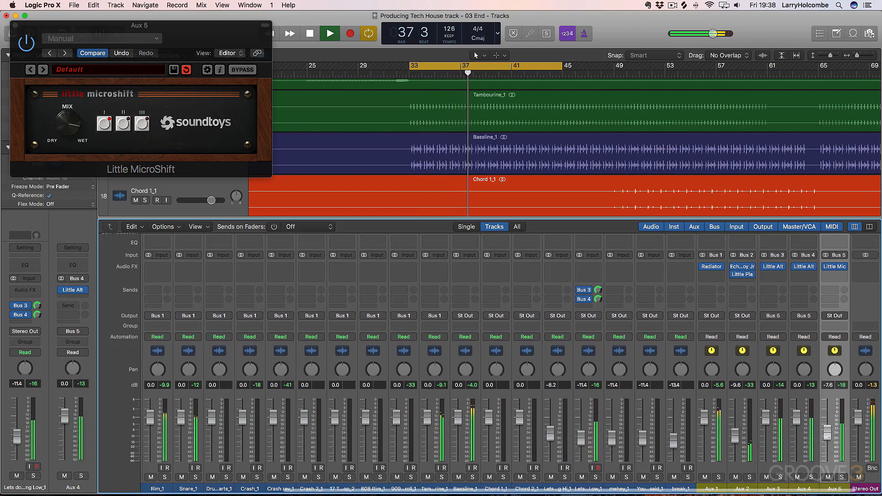
pyautogui.moveTo(829, 440); pyautogui.dragTo(830, 445)
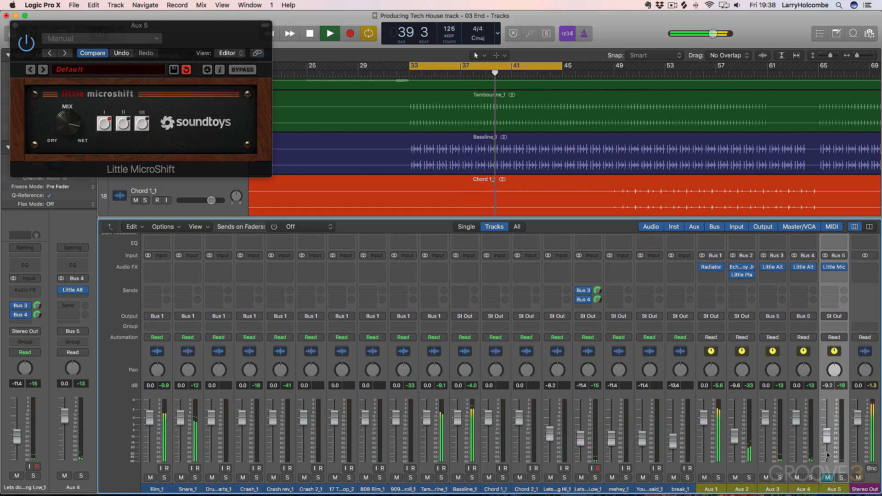
# - Compare the full mix with Aux 5 muted and unmuted, and set its level to -9.8 dB
pyautogui.click(827, 478)
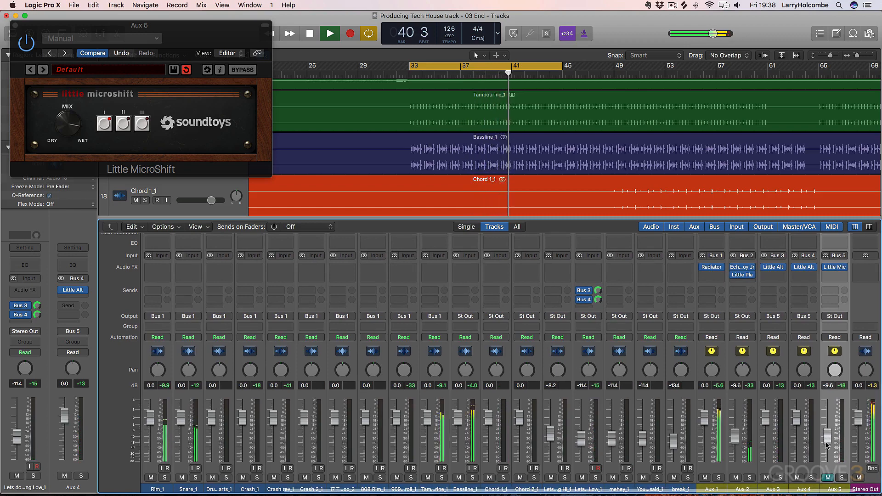
pyautogui.moveTo(826, 444); pyautogui.dragTo(826, 446)
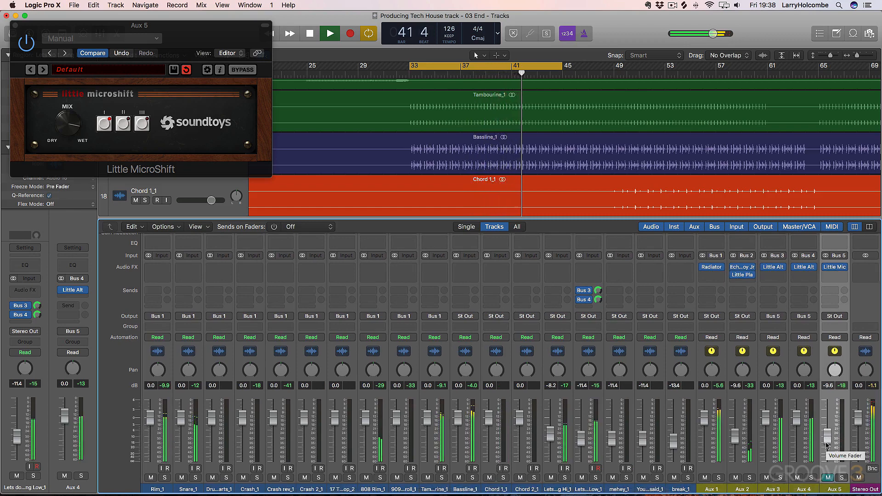
pyautogui.click(828, 477)
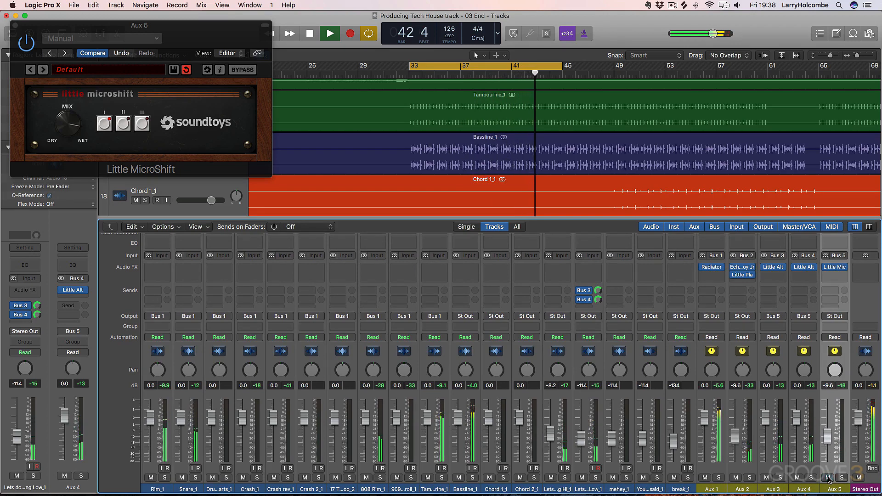
pyautogui.moveTo(827, 444); pyautogui.dragTo(827, 443)
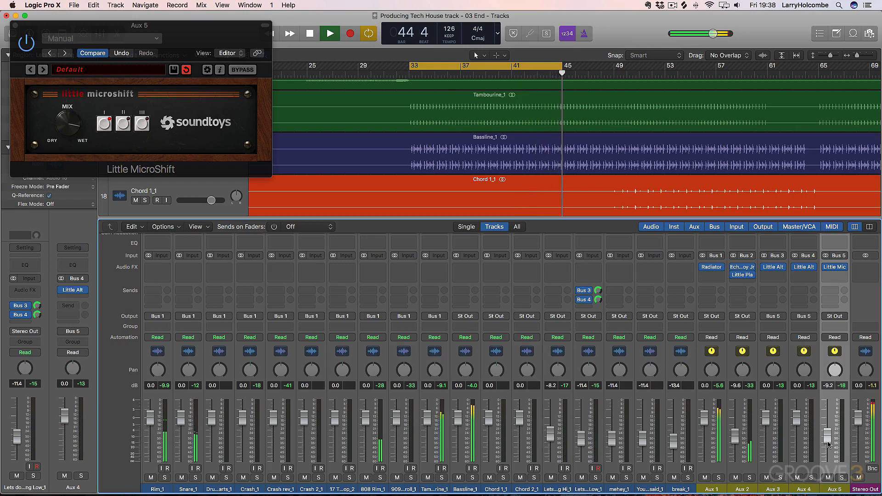
pyautogui.moveTo(828, 443); pyautogui.dragTo(828, 445)
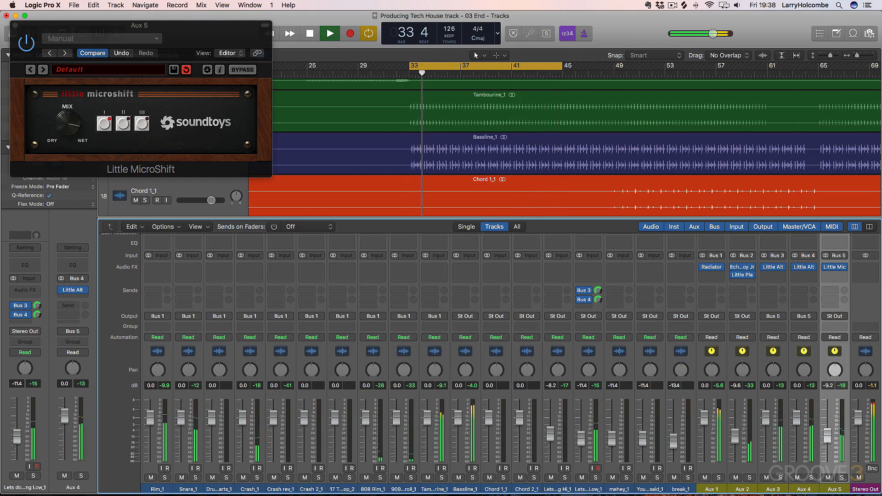
pyautogui.press('space')
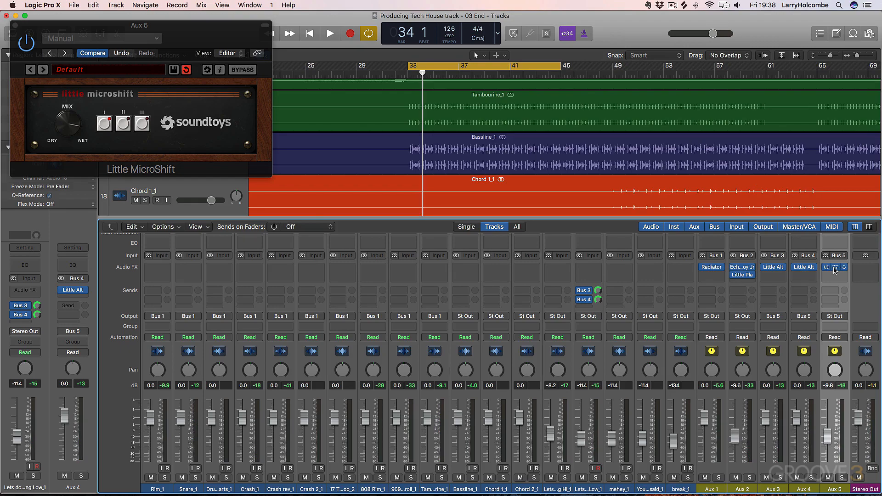
# - Pan Aux 3 to -64 and Aux 4 to +63 during playback
pyautogui.moveTo(770, 370); pyautogui.dragTo(769, 398)
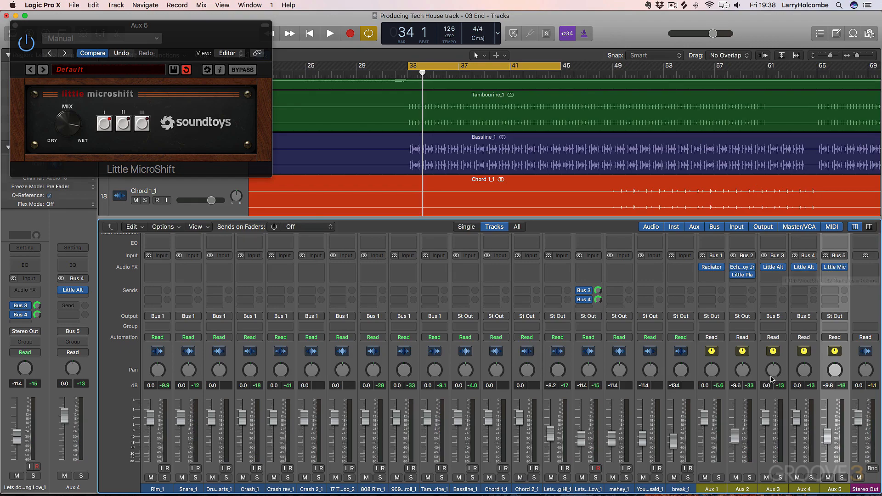
pyautogui.moveTo(711, 238); pyautogui.dragTo(715, 206)
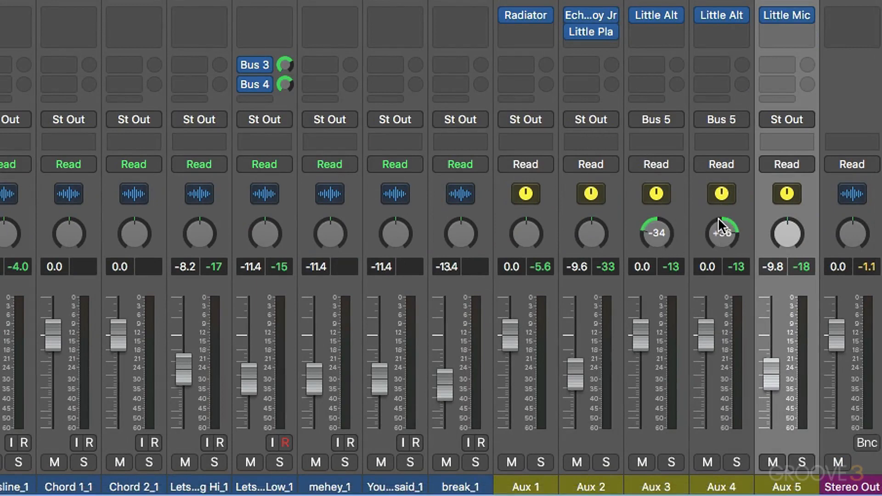
pyautogui.press('space')
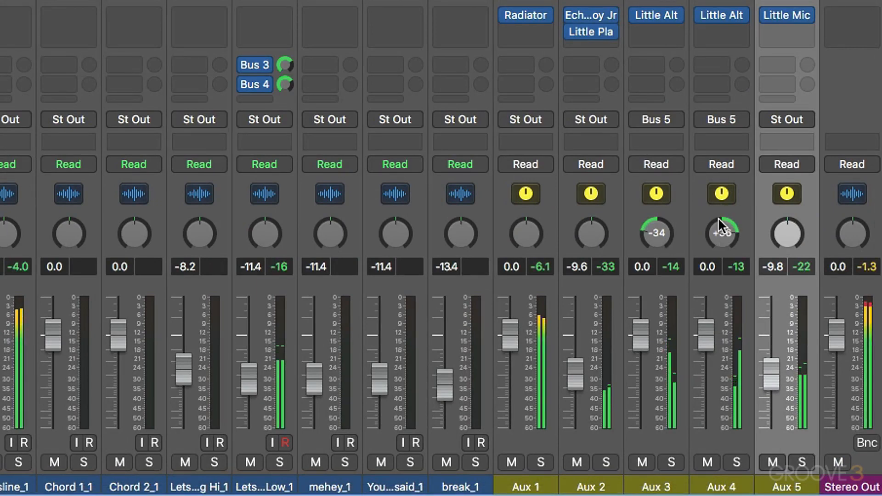
pyautogui.moveTo(652, 234); pyautogui.dragTo(652, 144)
pyautogui.moveTo(653, 240); pyautogui.dragTo(657, 367)
pyautogui.moveTo(721, 235); pyautogui.dragTo(713, 138)
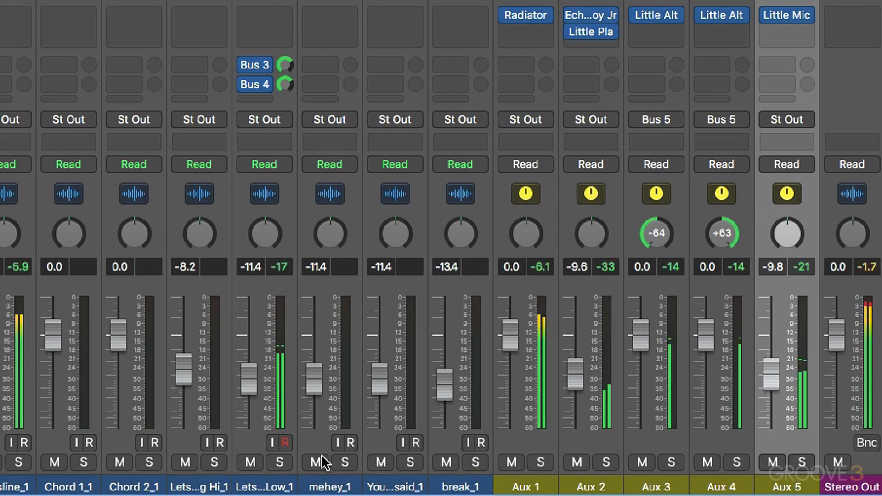
# - Compare the low vocal in solo and in the mix with Aux 5 muted and unmuted
pyautogui.click(278, 461)
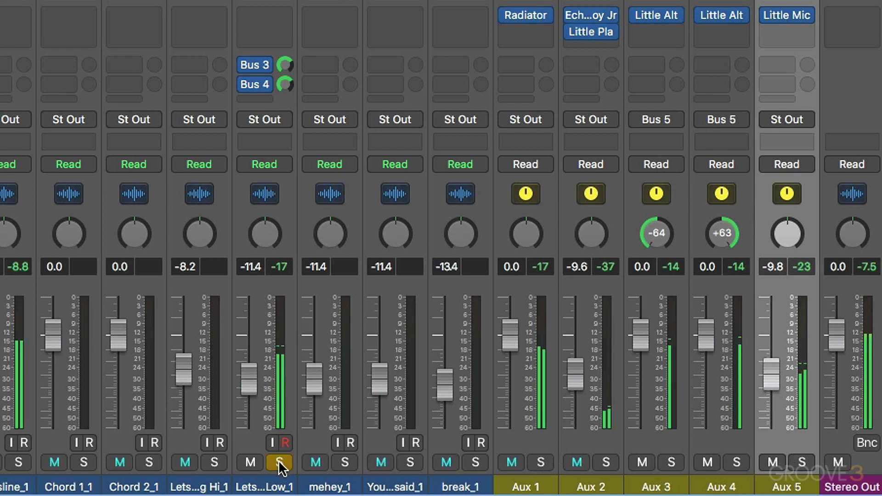
pyautogui.click(278, 460)
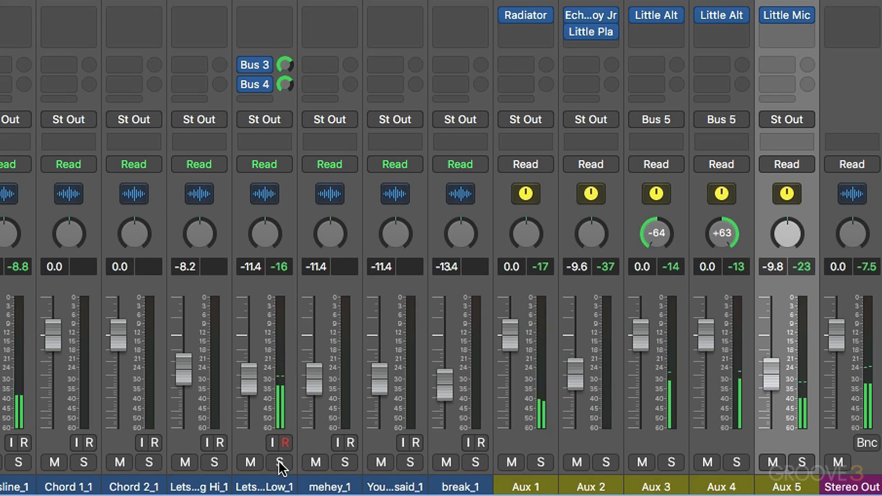
pyautogui.click(772, 462)
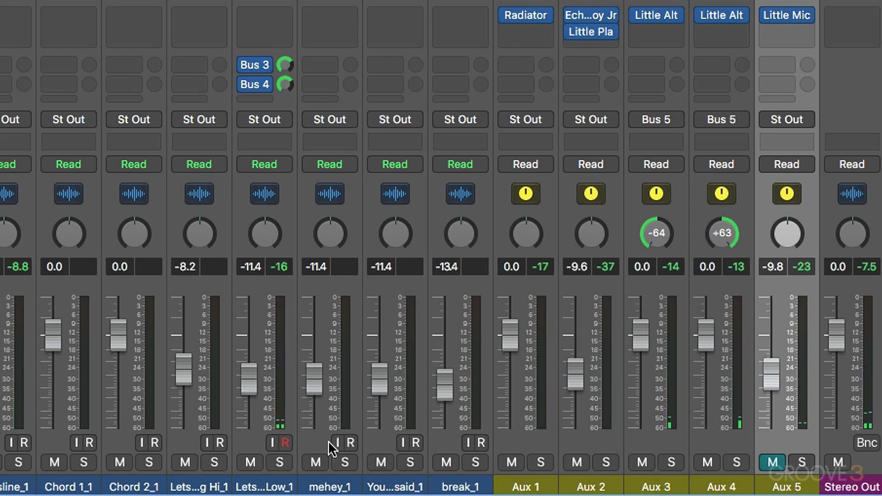
pyautogui.click(280, 462)
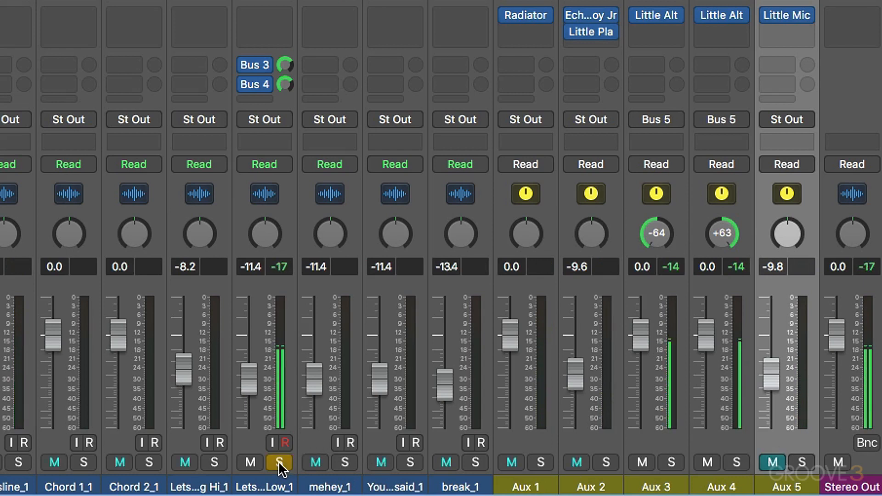
pyautogui.click(280, 462)
pyautogui.click(772, 462)
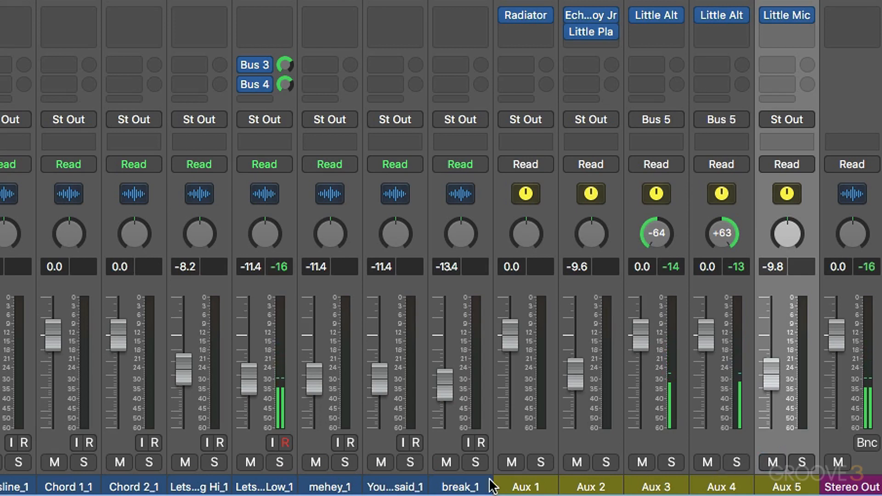
pyautogui.click(278, 463)
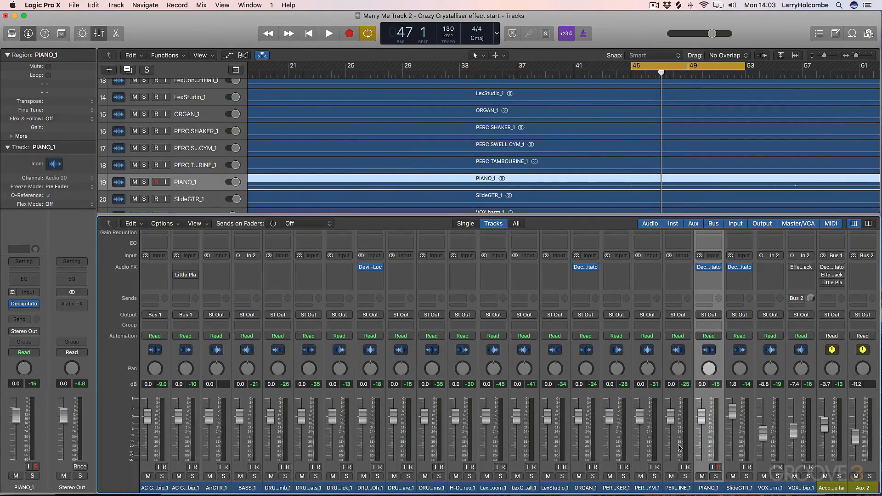
# - Audition the SlideGTR_1 track in solo in the Marry Me Track 2 project, then clear the solo
pyautogui.click(748, 476)
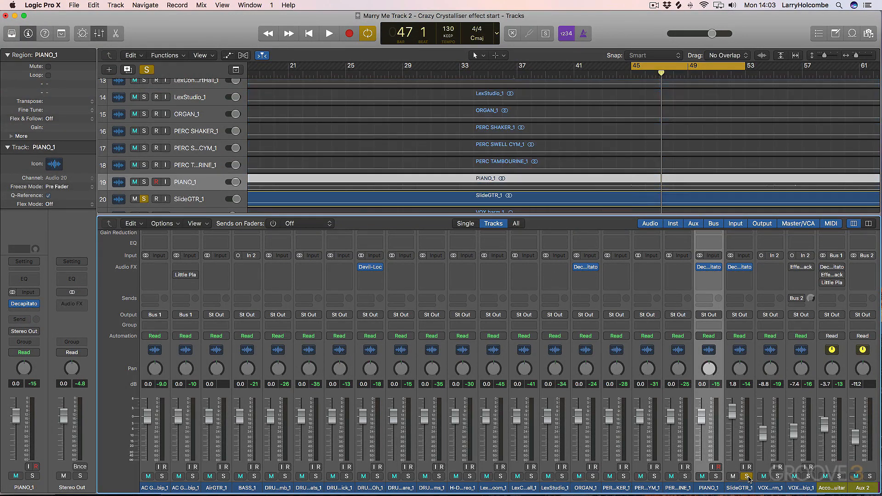
pyautogui.press('space')
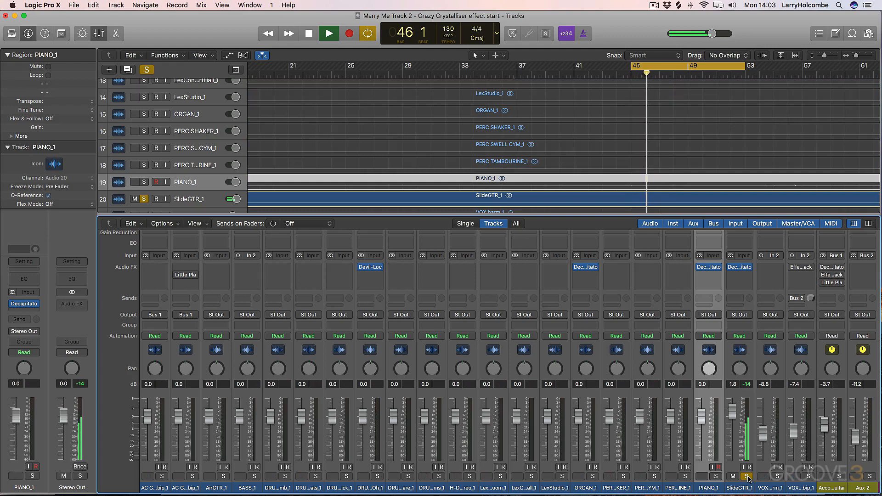
pyautogui.press('space')
pyautogui.click(748, 477)
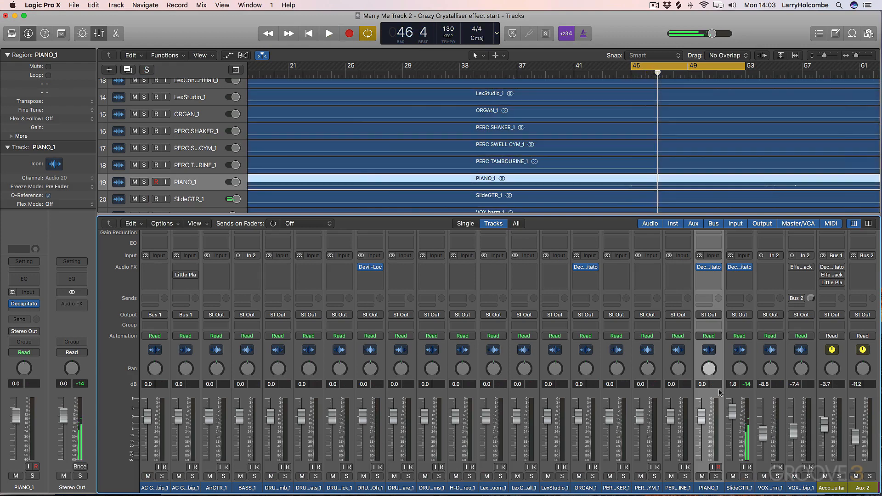
# - Insert a stereo PrimalTap after Decapitator on SlideGTR_1
pyautogui.click(734, 276)
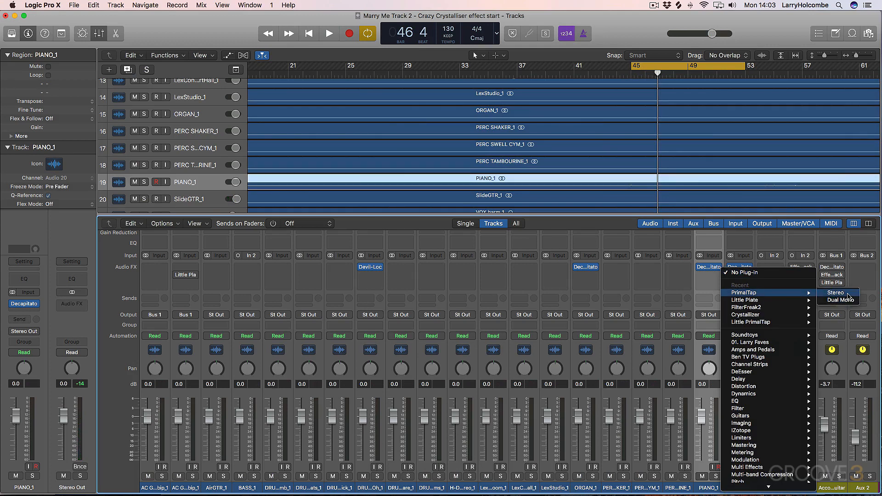
pyautogui.click(737, 274)
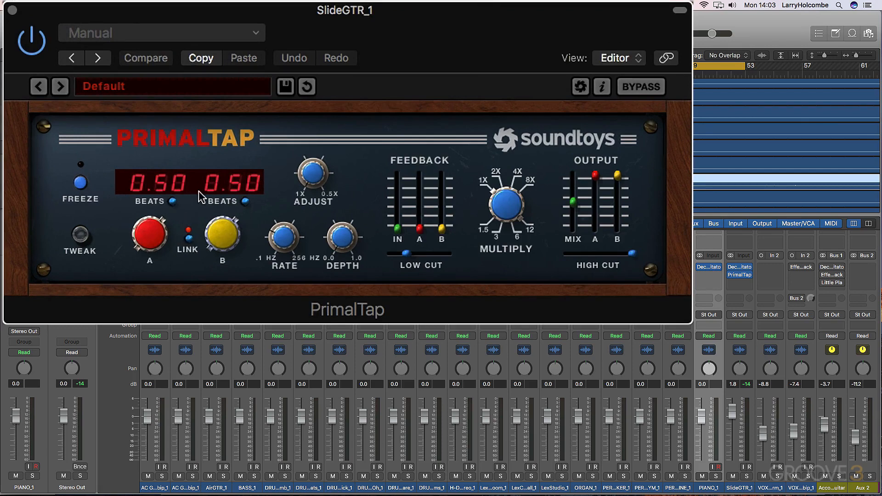
# - Unlink PrimalTap's two delays and set delay B to 0.75 beats
pyautogui.click(188, 237)
pyautogui.moveTo(215, 237); pyautogui.dragTo(225, 229)
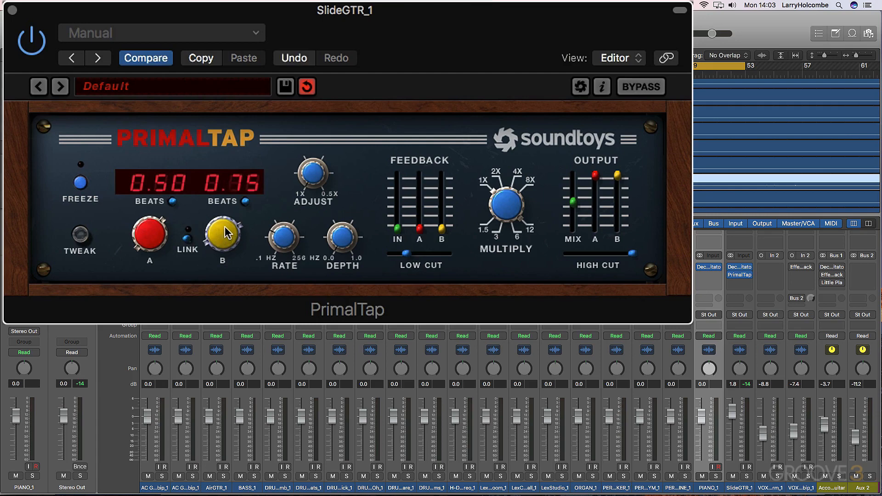
# - Solo SlideGTR_1 and compare it with PrimalTap switched off and on during playback
pyautogui.click(746, 476)
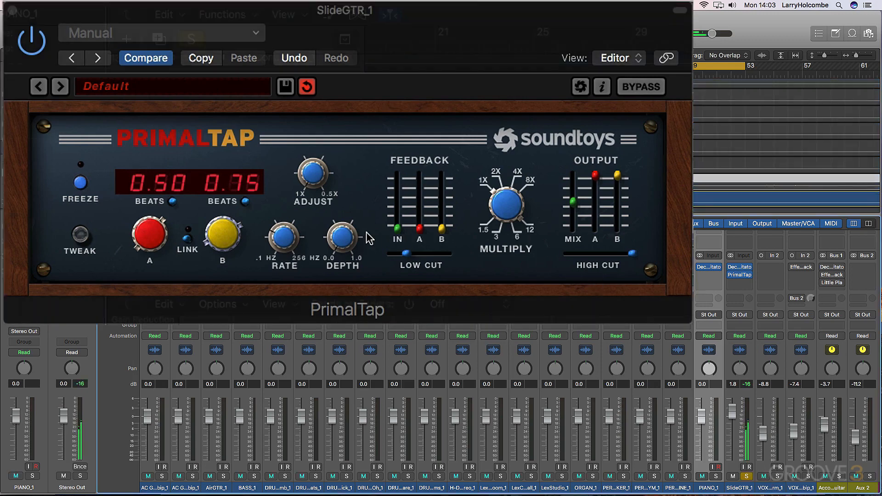
pyautogui.click(33, 42)
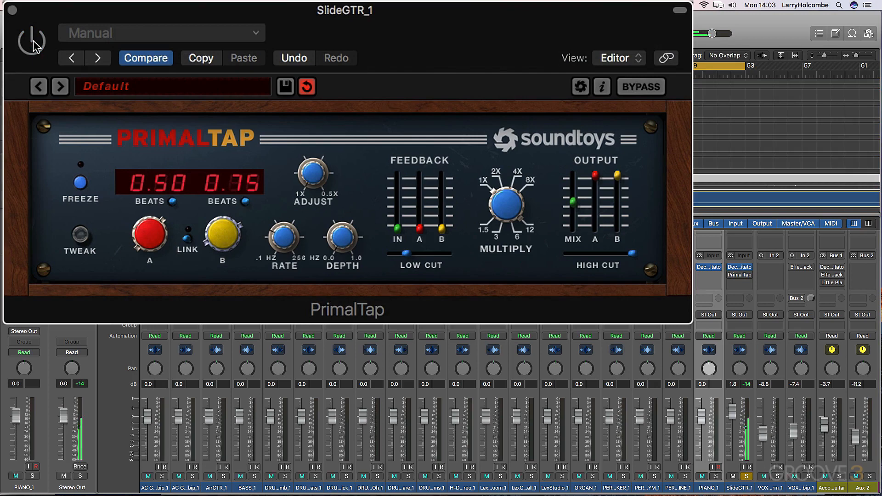
pyautogui.click(33, 44)
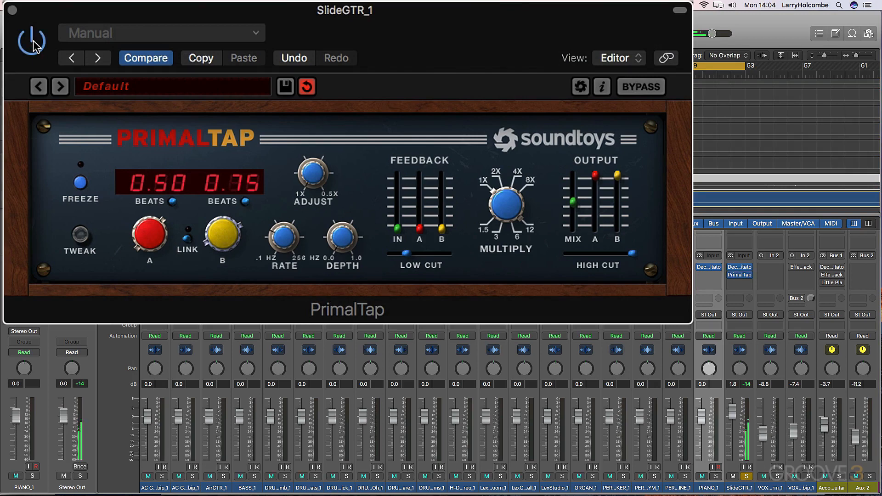
pyautogui.press('space')
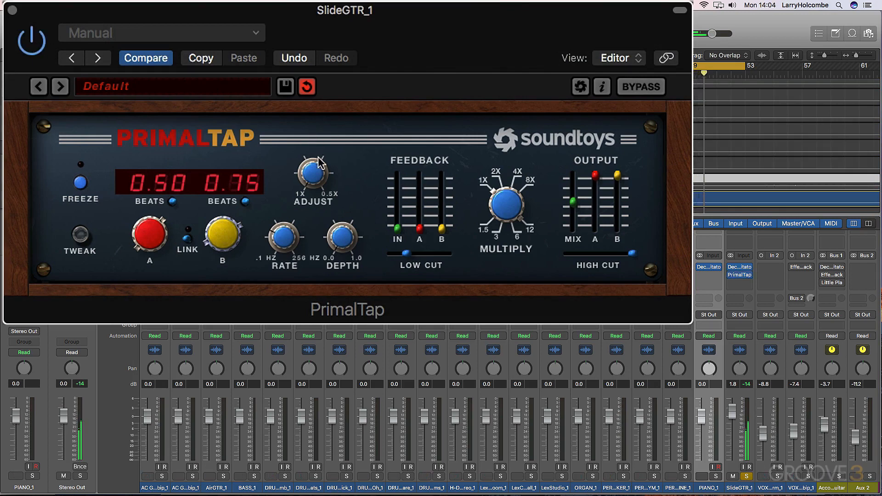
# - Raise the feedback of delays A and B to about three quarters, and compare PrimalTap off and on in the full mix
pyautogui.moveTo(421, 228); pyautogui.dragTo(442, 186)
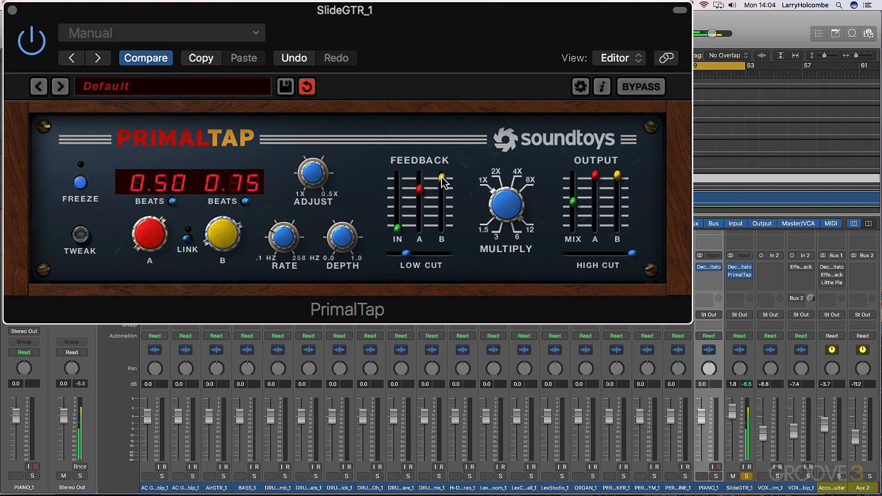
pyautogui.moveTo(442, 182); pyautogui.dragTo(442, 189)
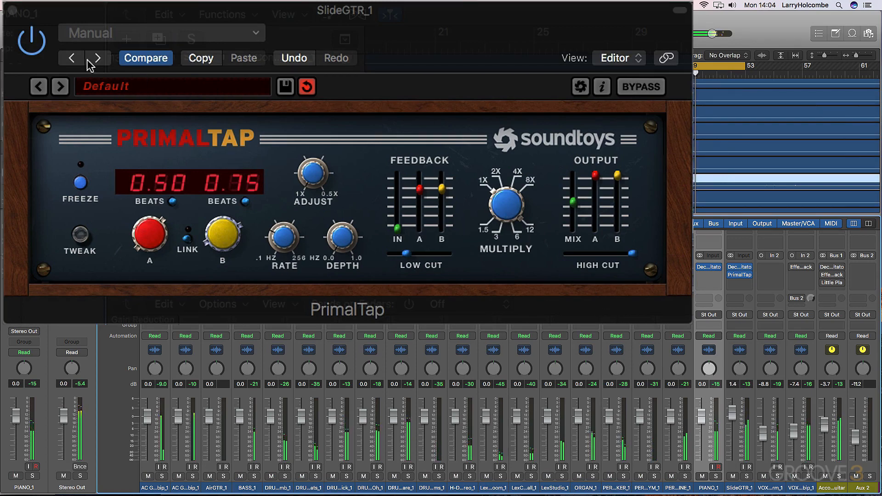
pyautogui.click(32, 38)
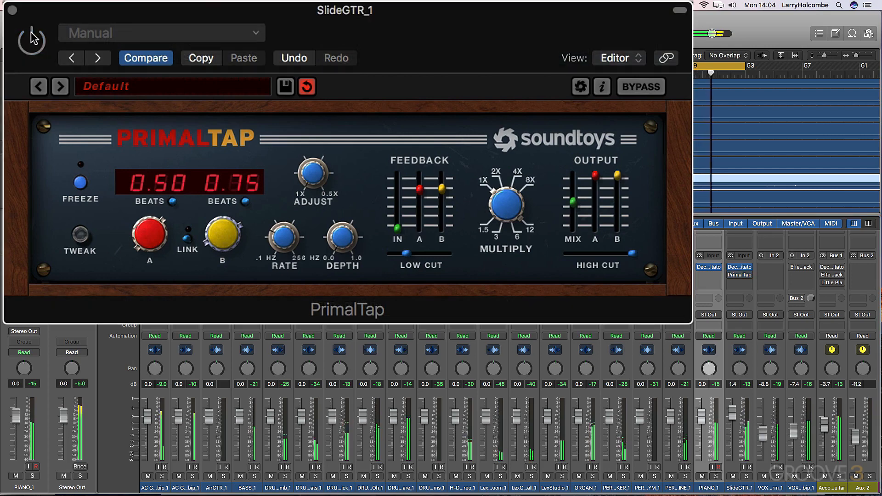
pyautogui.click(32, 39)
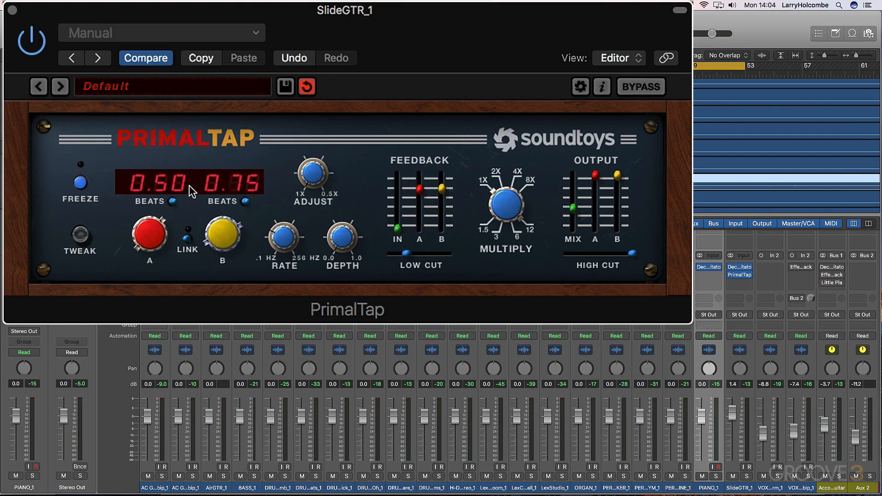
# - Switch delay A from beats to time and set it to 10.4
pyautogui.moveTo(148, 224); pyautogui.dragTo(150, 235)
pyautogui.click(172, 201)
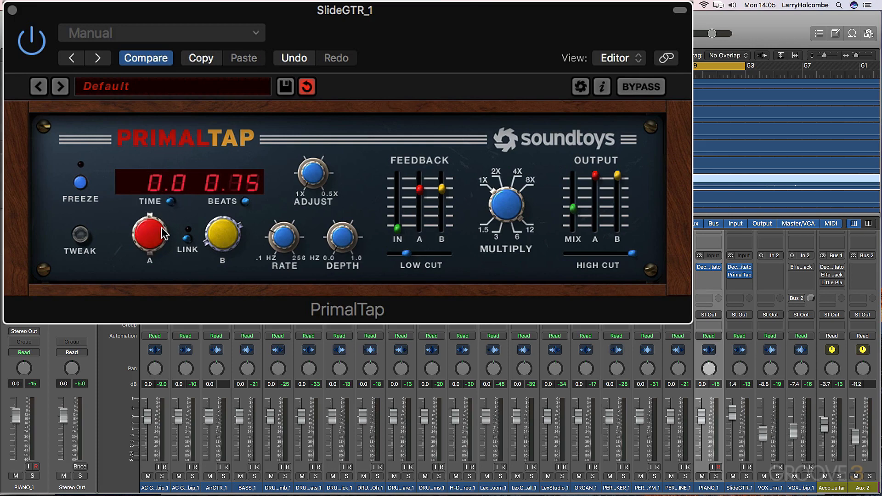
pyautogui.moveTo(159, 231); pyautogui.dragTo(159, 227)
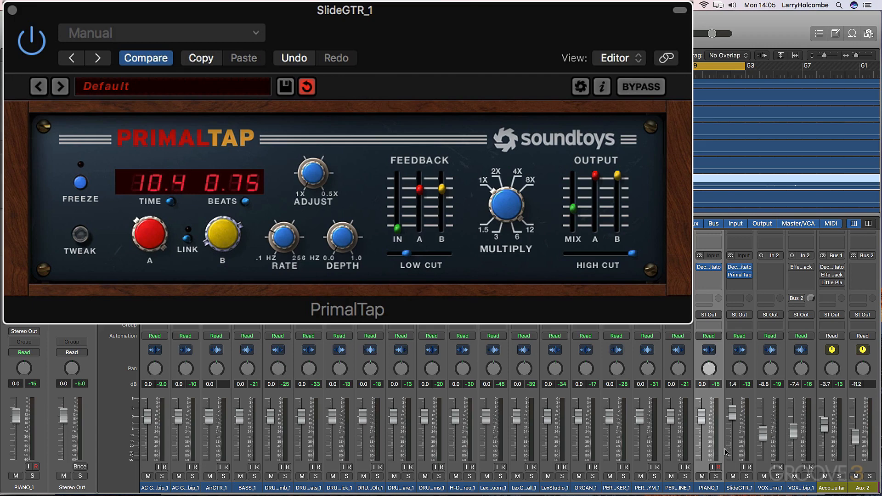
# - With SlideGTR_1 soloed, pull the delay B output down to minimum and fine-tune delay A's time to 9.8
pyautogui.click(748, 477)
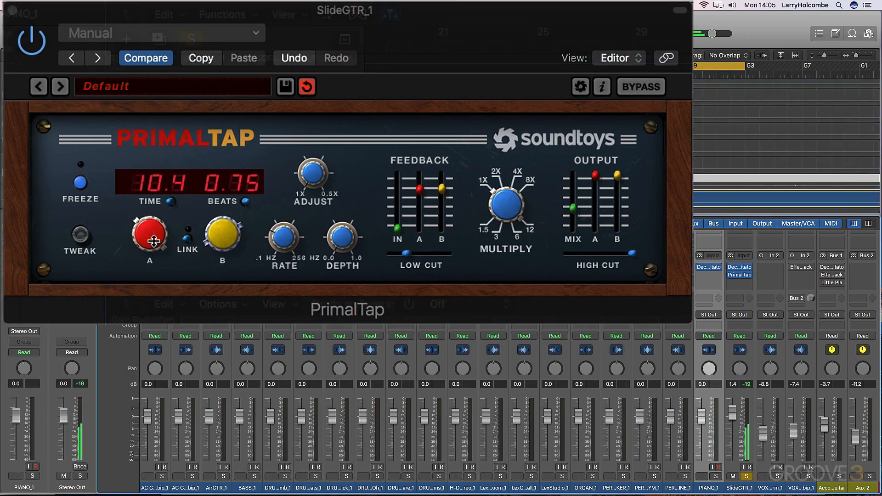
pyautogui.moveTo(153, 241); pyautogui.dragTo(154, 240)
pyautogui.moveTo(154, 240); pyautogui.dragTo(158, 243)
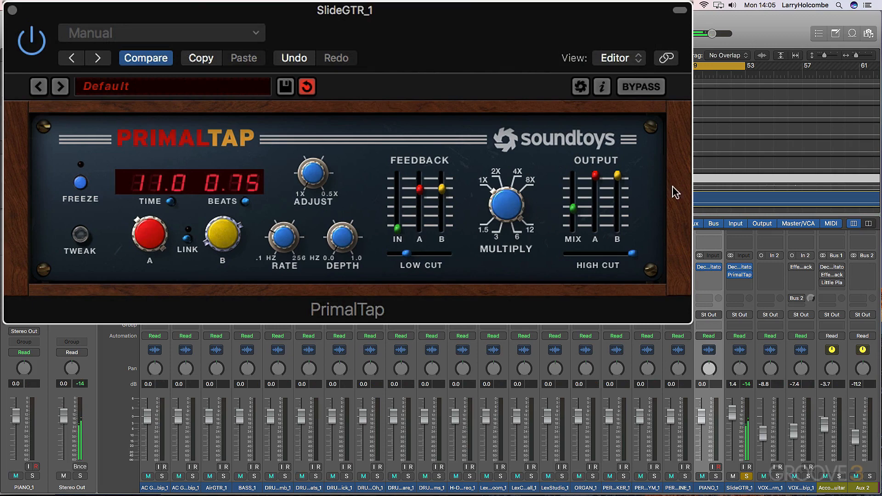
pyautogui.moveTo(619, 178); pyautogui.dragTo(622, 223)
pyautogui.moveTo(153, 247)
pyautogui.mouseDown()
pyautogui.moveTo(146, 227)
pyautogui.moveTo(147, 248)
pyautogui.mouseUp()
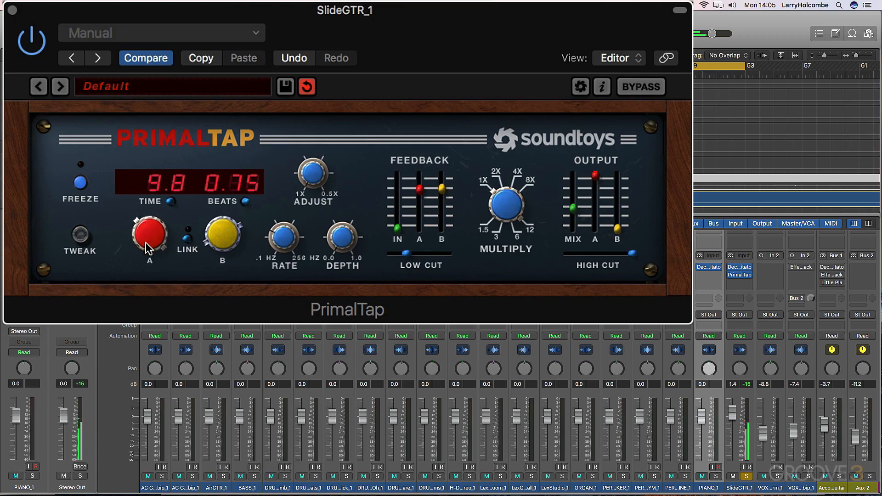
# - Compare the soloed slide guitar with PrimalTap off and on to hear delay A alone
pyautogui.click(34, 43)
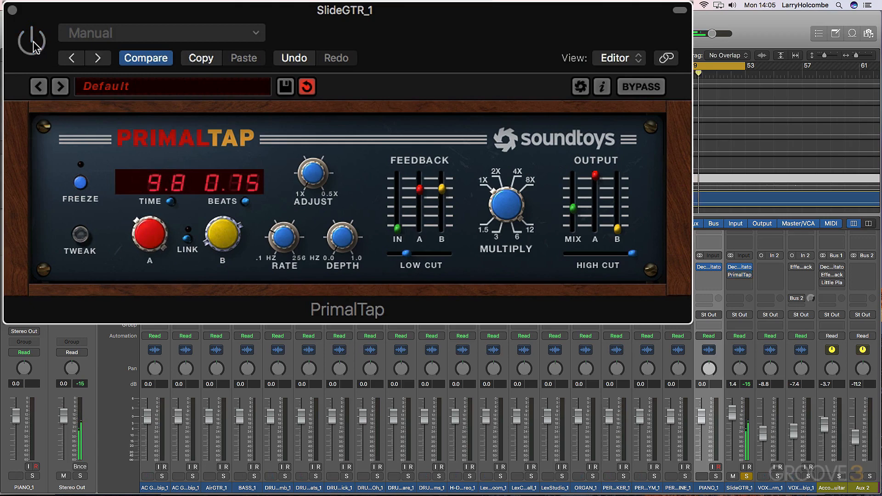
pyautogui.click(34, 41)
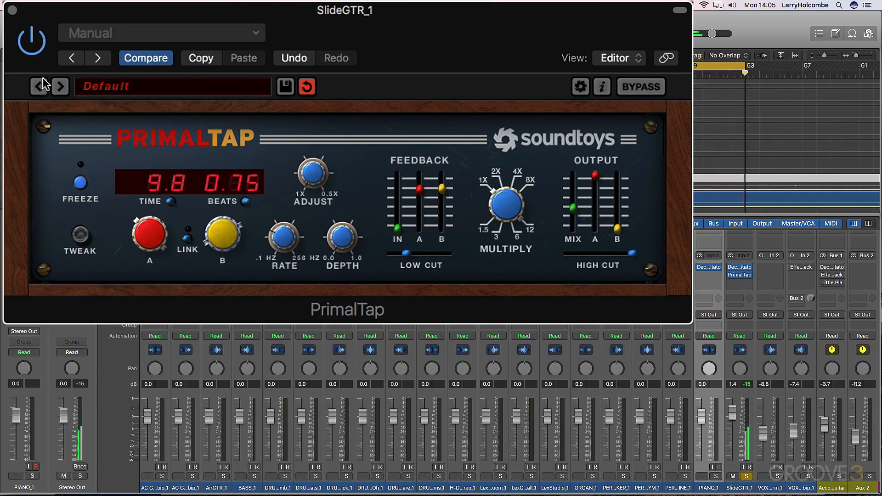
pyautogui.click(36, 45)
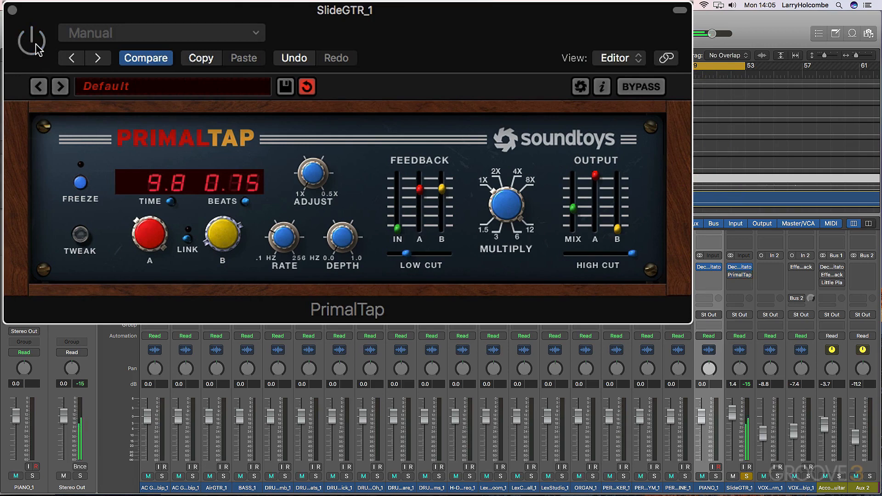
pyautogui.click(35, 44)
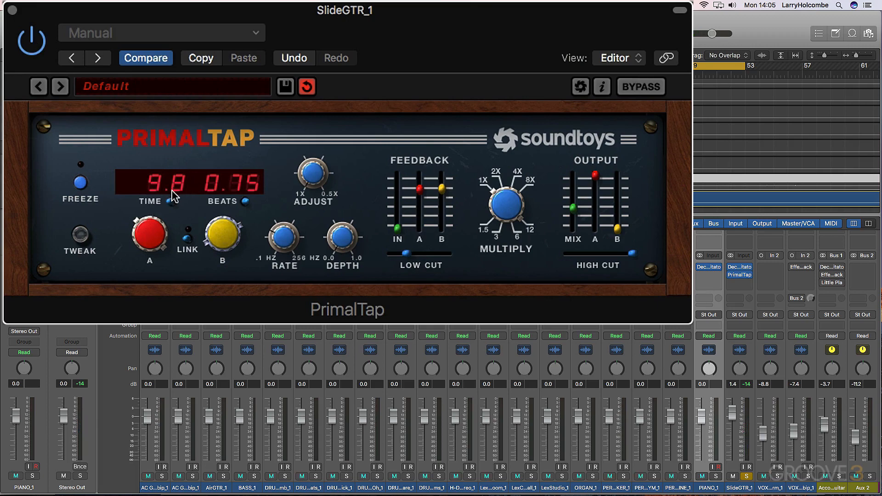
# - Raise the delay B output back to near maximum
pyautogui.moveTo(616, 227); pyautogui.dragTo(613, 198)
pyautogui.moveTo(613, 191); pyautogui.dragTo(615, 181)
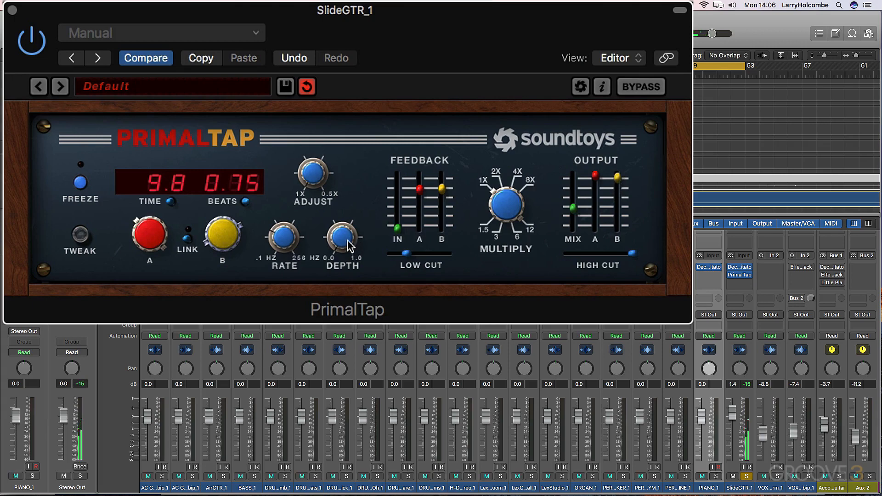
# - Try out PrimalTap's modulation depth and rate, and raise the output mix slightly
pyautogui.moveTo(348, 239); pyautogui.dragTo(282, 245)
pyautogui.moveTo(341, 242); pyautogui.dragTo(340, 249)
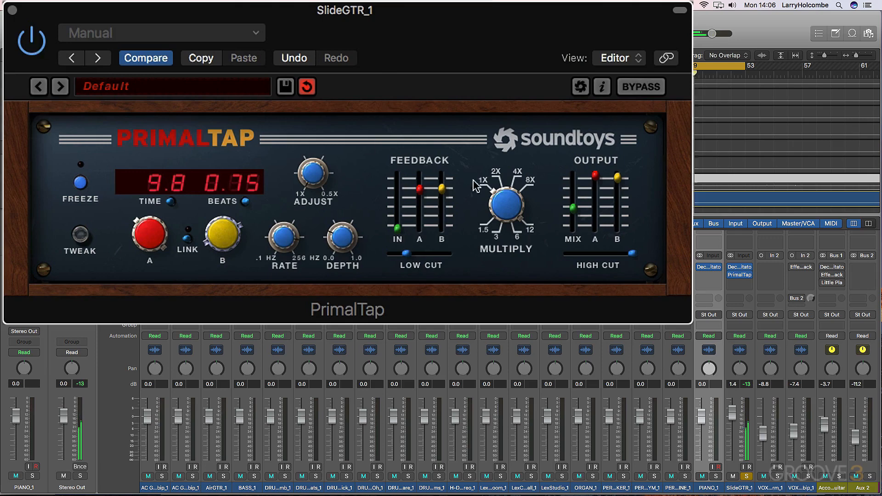
pyautogui.moveTo(571, 208)
pyautogui.mouseDown()
pyautogui.moveTo(569, 195)
pyautogui.moveTo(575, 203)
pyautogui.mouseUp()
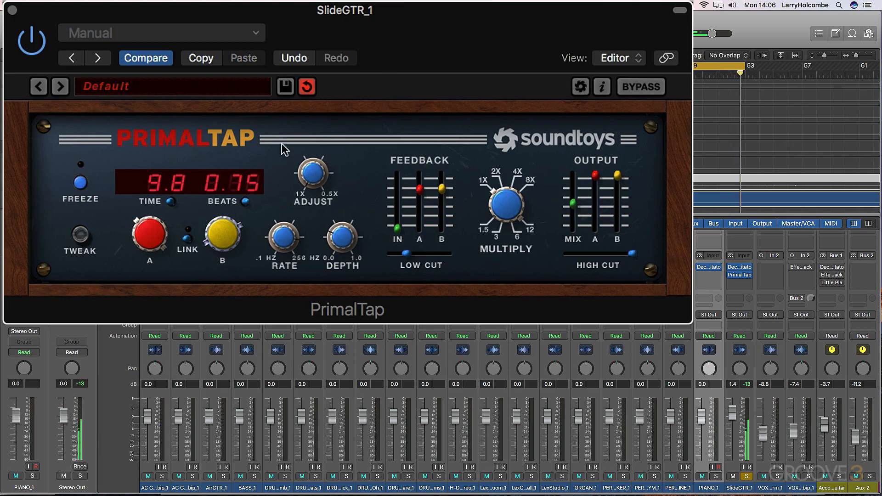
# - Compare PrimalTap off and on in solo and, with the solo cleared and the output mix lowered slightly, in the full mix
pyautogui.click(33, 44)
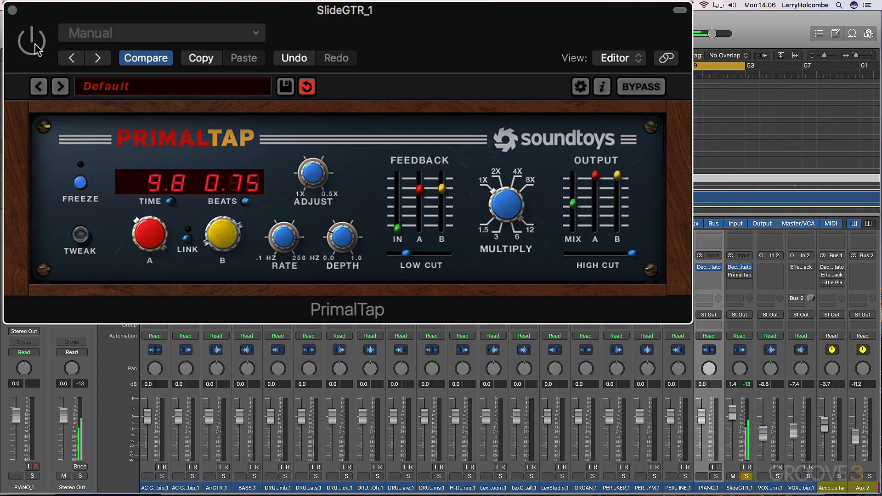
pyautogui.click(36, 46)
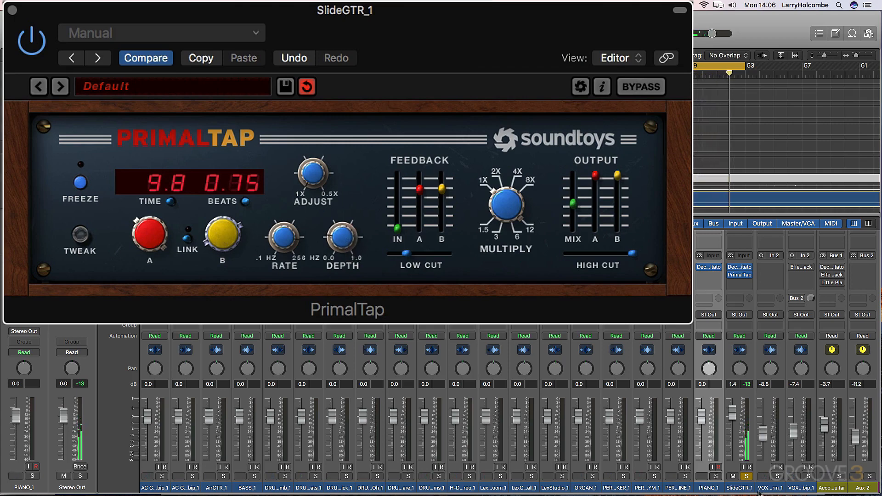
pyautogui.click(747, 478)
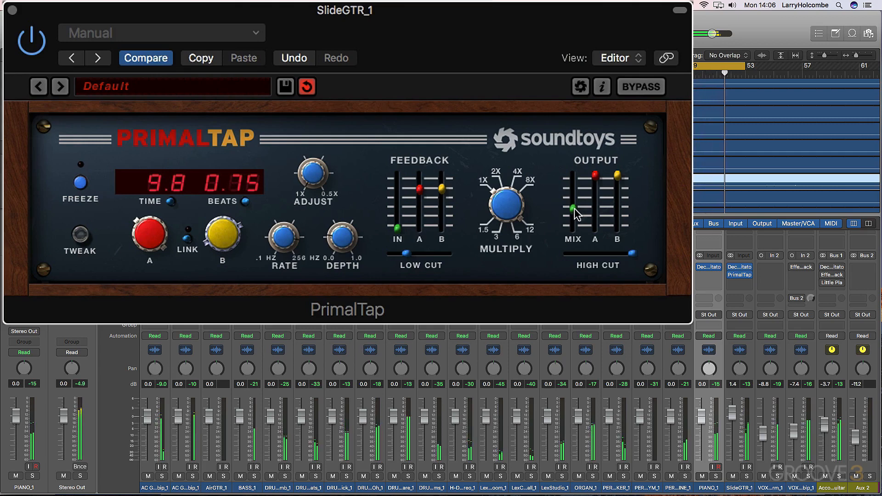
pyautogui.click(32, 43)
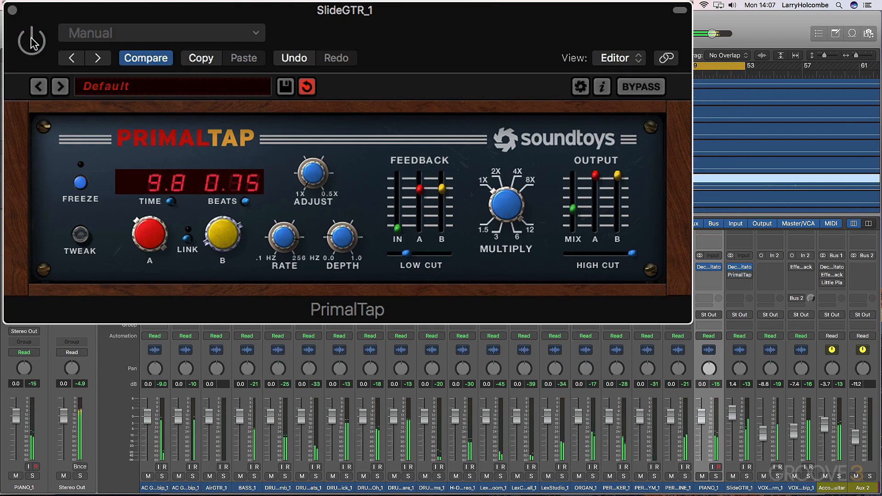
pyautogui.click(33, 43)
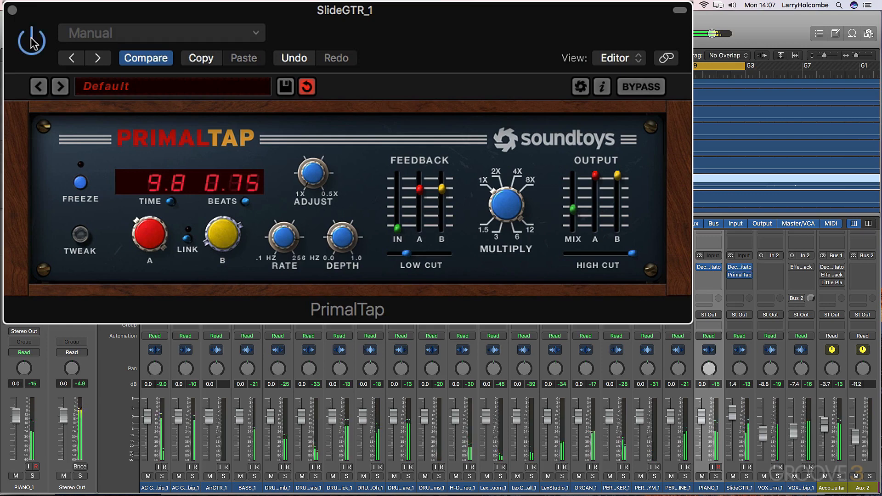